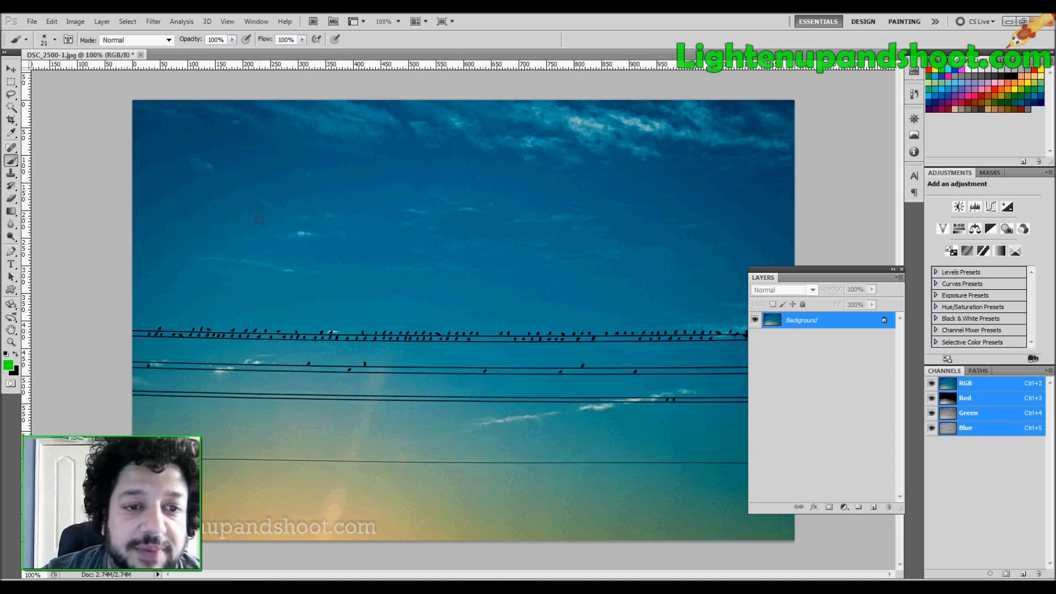
Brush an underlined green 'Layers' on the sky, then undo the strokes with Ctrl+Z and Ctrl+Alt+Z.
{"action": "mouse_move", "coordinate": [237, 192]}
{"action": "left_mouse_down"}
{"action": "mouse_move", "coordinate": [237, 256]}
{"action": "mouse_move", "coordinate": [305, 283]}
{"action": "left_mouse_up"}
{"action": "left_click_drag", "start_coordinate": [357, 245], "coordinate": [393, 275]}
{"action": "left_click_drag", "start_coordinate": [432, 242], "coordinate": [388, 333]}
{"action": "mouse_move", "coordinate": [395, 250]}
{"action": "left_mouse_down"}
{"action": "mouse_move", "coordinate": [410, 278]}
{"action": "mouse_move", "coordinate": [503, 278]}
{"action": "mouse_move", "coordinate": [569, 220]}
{"action": "mouse_move", "coordinate": [572, 283]}
{"action": "left_mouse_up"}
{"action": "left_click", "coordinate": [277, 379]}
{"action": "left_click_drag", "start_coordinate": [346, 359], "coordinate": [684, 295]}
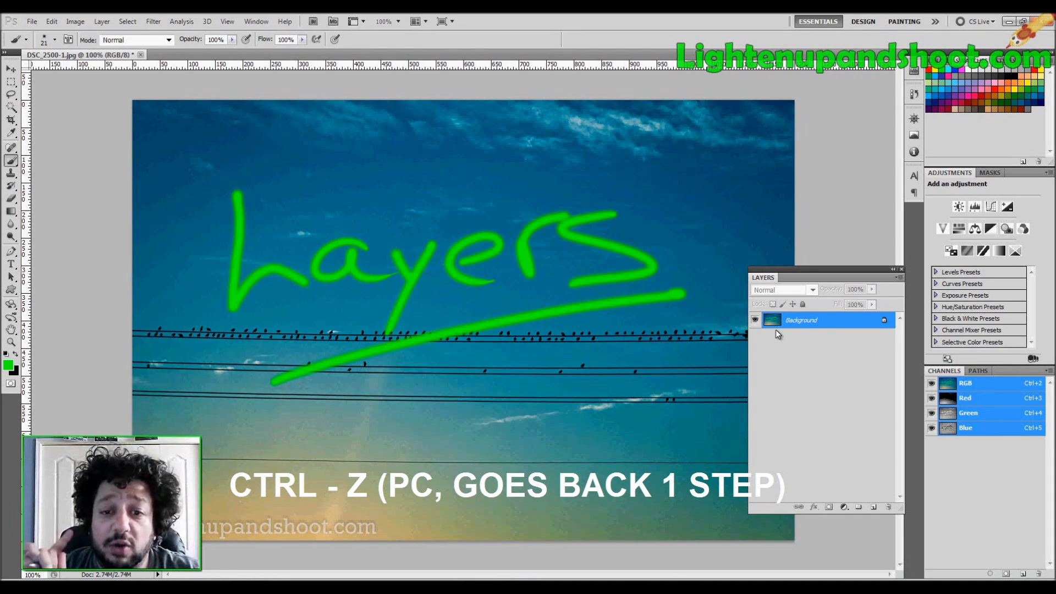
{"action": "key", "text": "ctrl+z"}
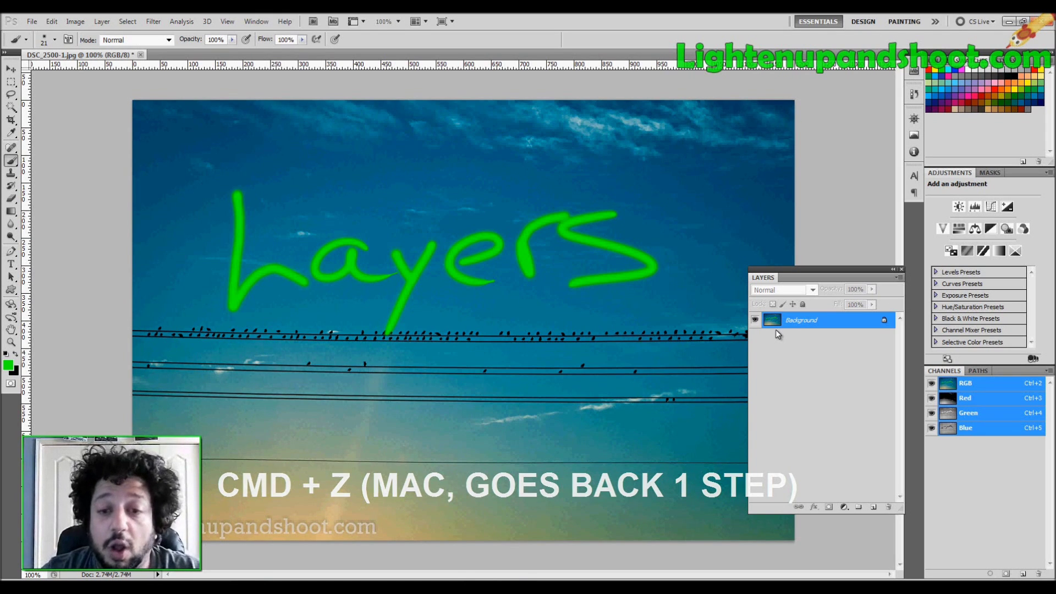
{"action": "key", "text": "ctrl+alt+z"}
{"action": "key", "text": "ctrl+alt+z"}
{"action": "key", "text": "ctrl+alt+z"}
{"action": "key", "text": "ctrl+alt+z"}
{"action": "key", "text": "ctrl+alt+z"}
{"action": "key", "text": "ctrl+alt+z"}
{"action": "key", "text": "ctrl+alt+z"}
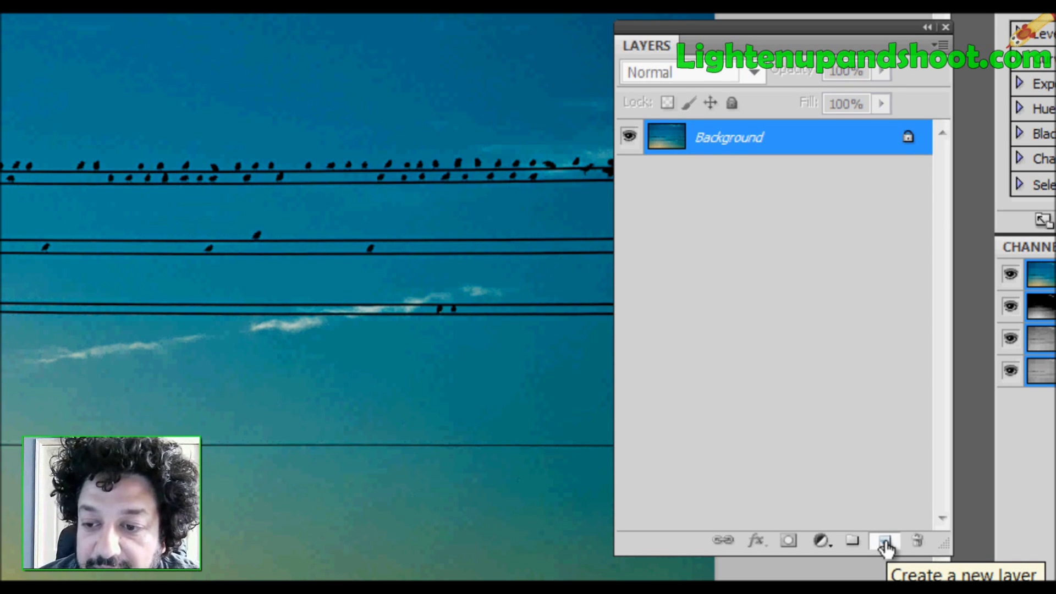
{"action": "left_click", "coordinate": [884, 542]}
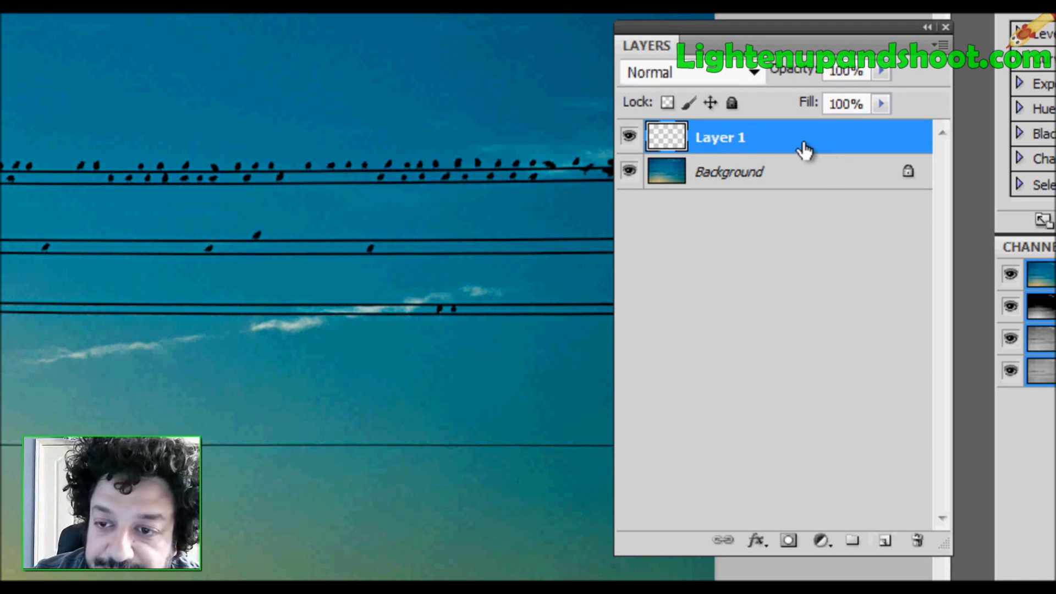
{"action": "left_click_drag", "start_coordinate": [803, 151], "coordinate": [917, 541]}
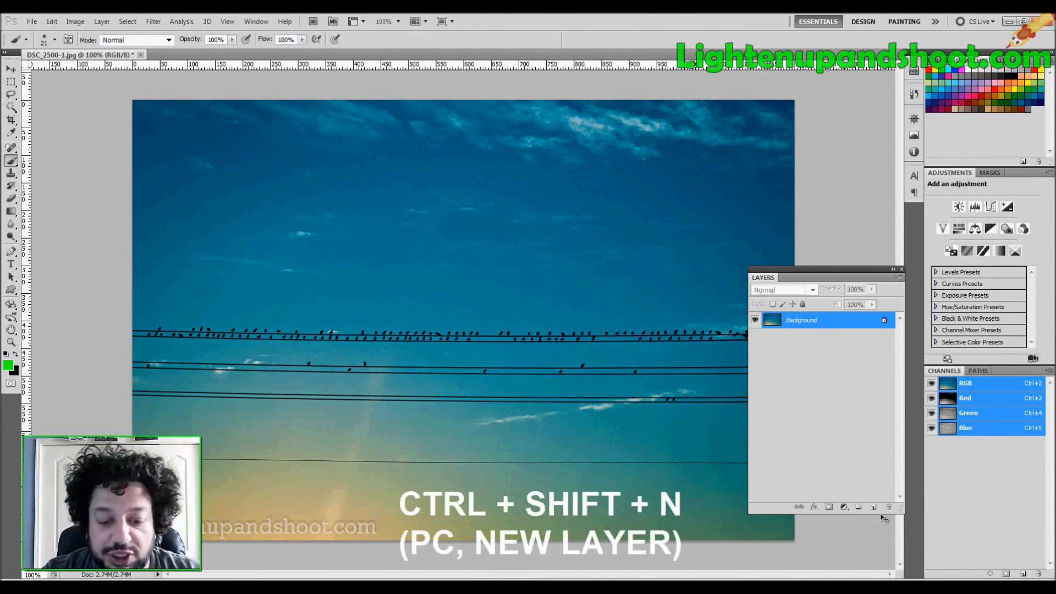
Create a new layer named 'Layer' with its colour label left at None.
{"action": "key", "text": "ctrl+shift+n"}
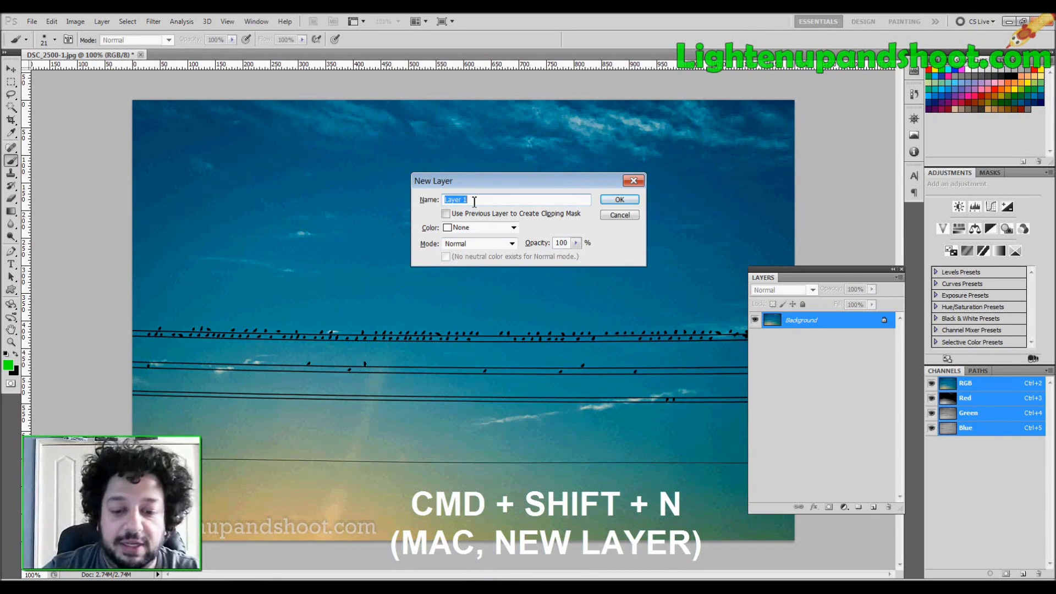
{"action": "type", "text": "Layer"}
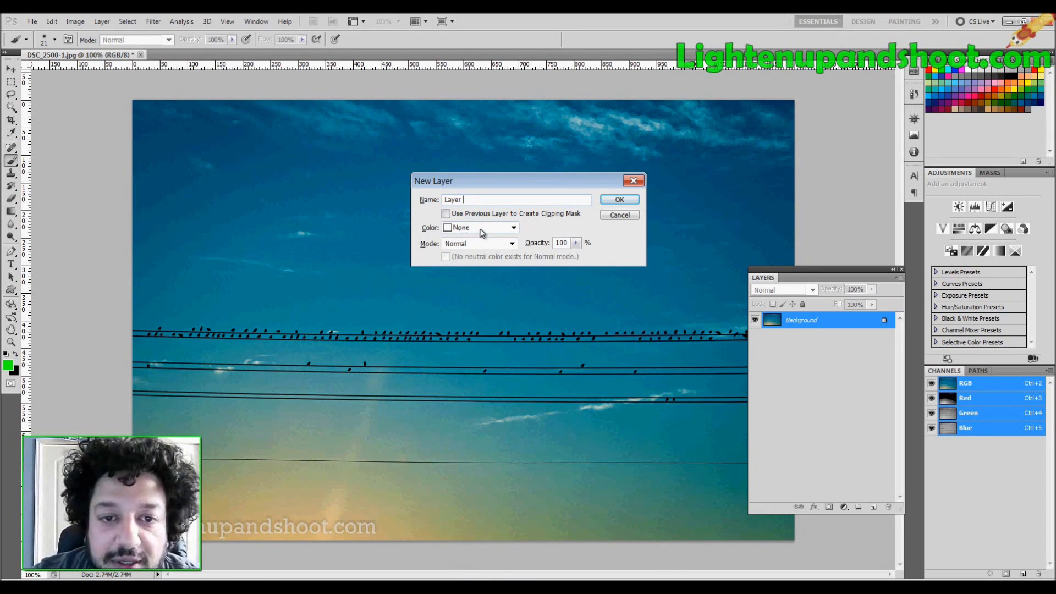
{"action": "left_click", "coordinate": [509, 230]}
{"action": "left_click", "coordinate": [510, 231]}
{"action": "left_click", "coordinate": [508, 232]}
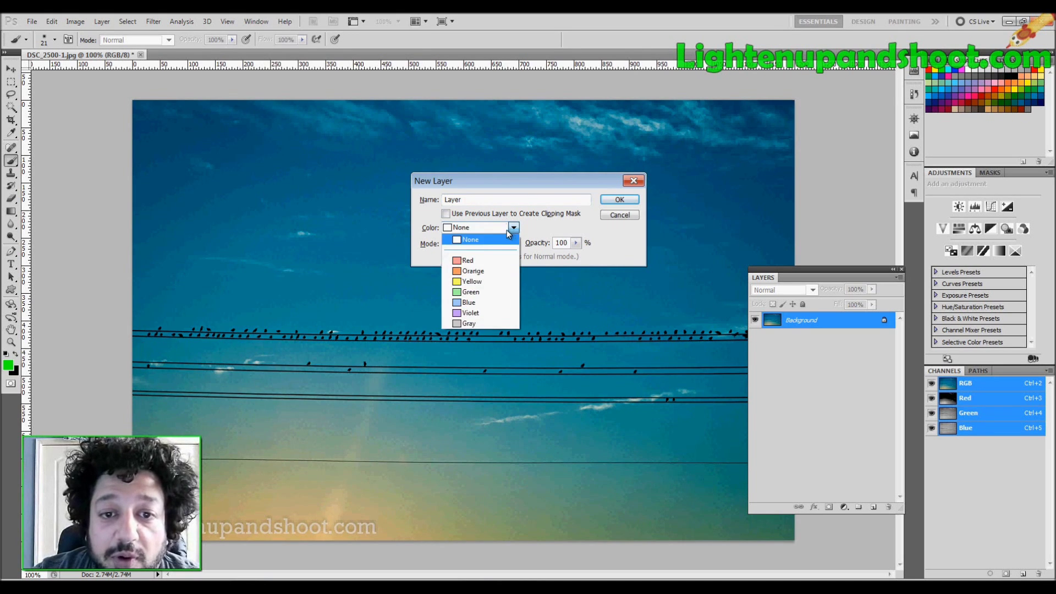
{"action": "left_click", "coordinate": [507, 231]}
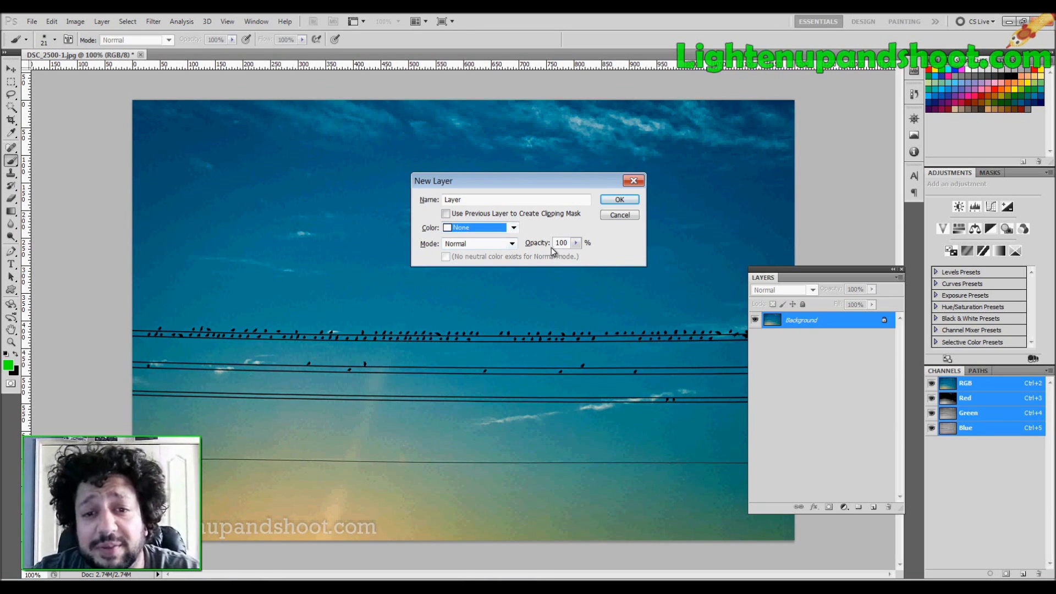
{"action": "left_click", "coordinate": [620, 200]}
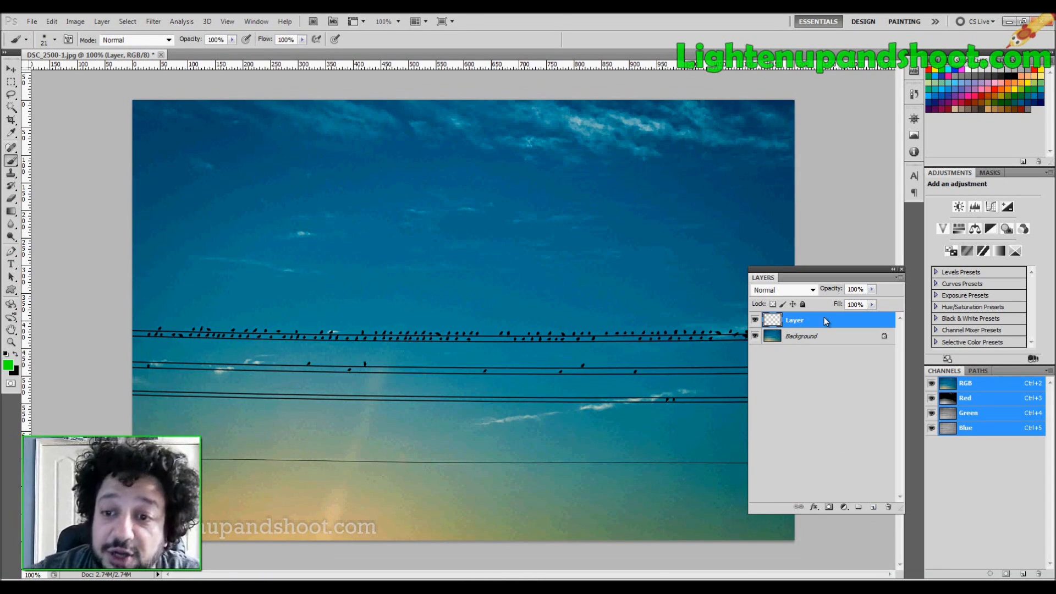
Trash the 'Layer' layer and add an empty Layer 1 with Ctrl+Shift+Alt+N.
{"action": "left_click_drag", "start_coordinate": [813, 322], "coordinate": [888, 507]}
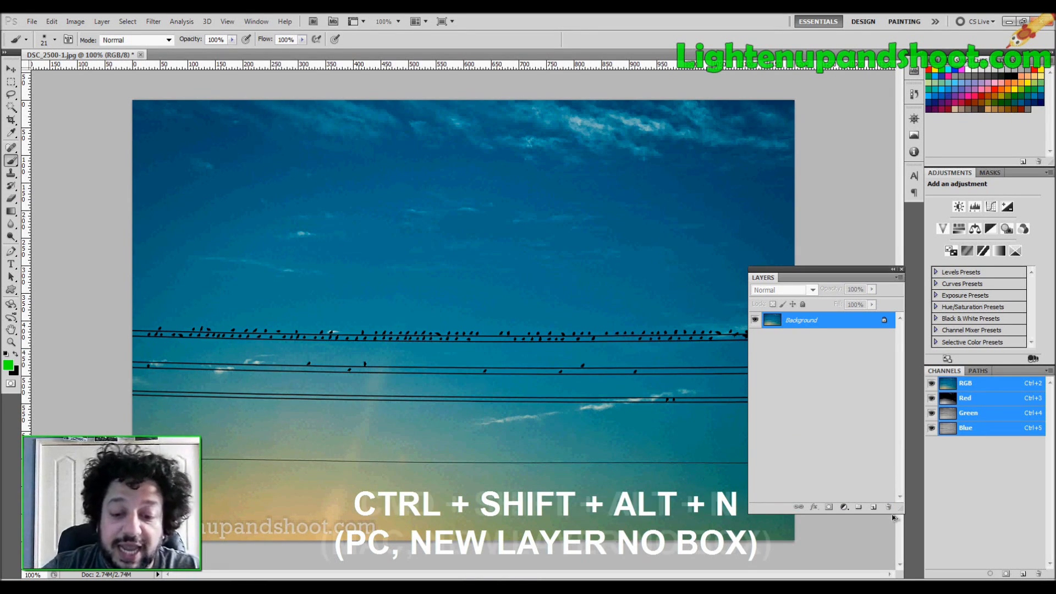
{"action": "key", "text": "ctrl+shift+alt+n"}
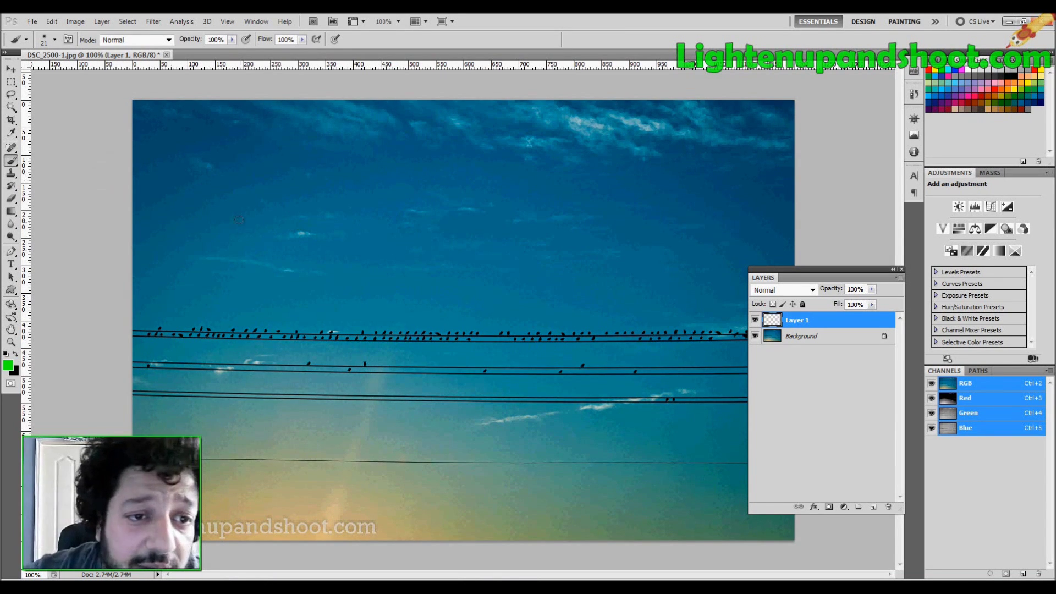
Handwrite 'Layers' in green on Layer 1 and toggle the layer's visibility off and on.
{"action": "left_click_drag", "start_coordinate": [214, 170], "coordinate": [318, 295]}
{"action": "left_click_drag", "start_coordinate": [365, 252], "coordinate": [423, 297]}
{"action": "left_click_drag", "start_coordinate": [464, 250], "coordinate": [402, 349]}
{"action": "mouse_move", "coordinate": [467, 272]}
{"action": "left_mouse_down"}
{"action": "mouse_move", "coordinate": [489, 267]}
{"action": "mouse_move", "coordinate": [519, 286]}
{"action": "left_mouse_up"}
{"action": "mouse_move", "coordinate": [558, 248]}
{"action": "left_mouse_down"}
{"action": "mouse_move", "coordinate": [561, 269]}
{"action": "mouse_move", "coordinate": [596, 222]}
{"action": "left_mouse_up"}
{"action": "mouse_move", "coordinate": [641, 220]}
{"action": "left_mouse_down"}
{"action": "mouse_move", "coordinate": [671, 264]}
{"action": "mouse_move", "coordinate": [616, 283]}
{"action": "left_mouse_up"}
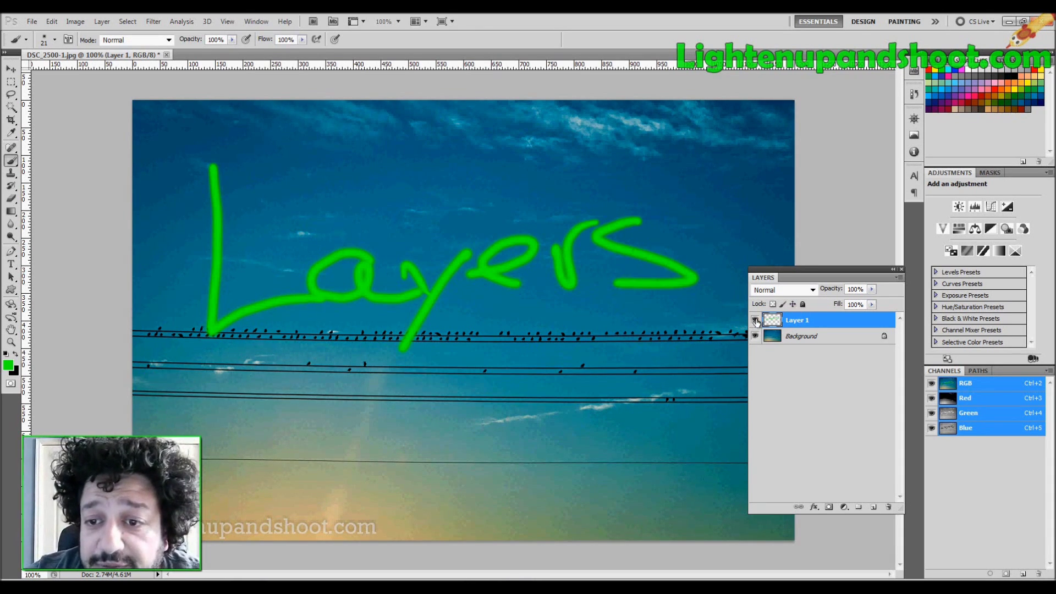
{"action": "left_click", "coordinate": [756, 321]}
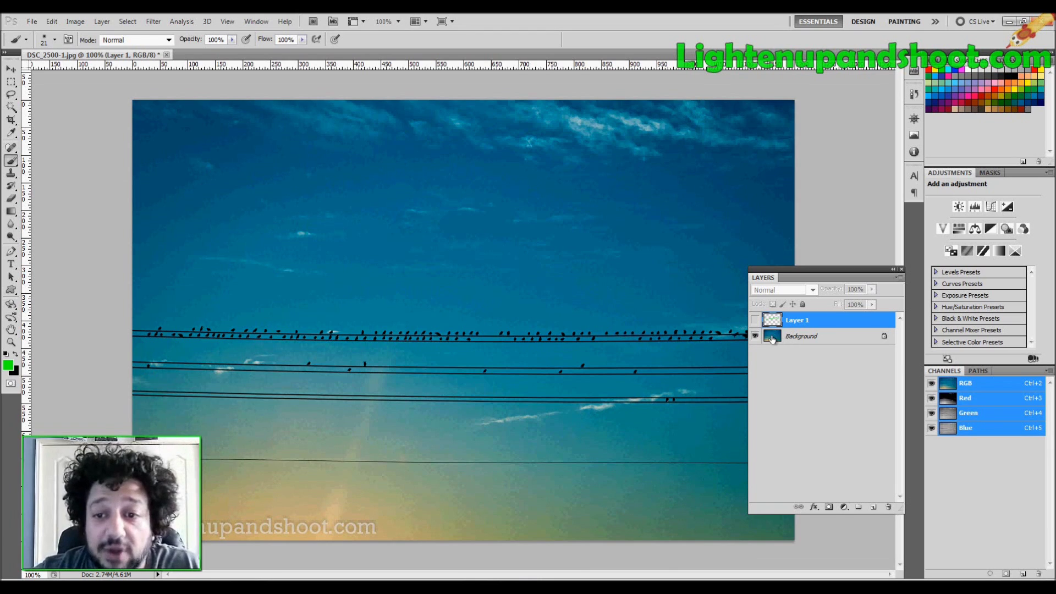
{"action": "left_click", "coordinate": [754, 321]}
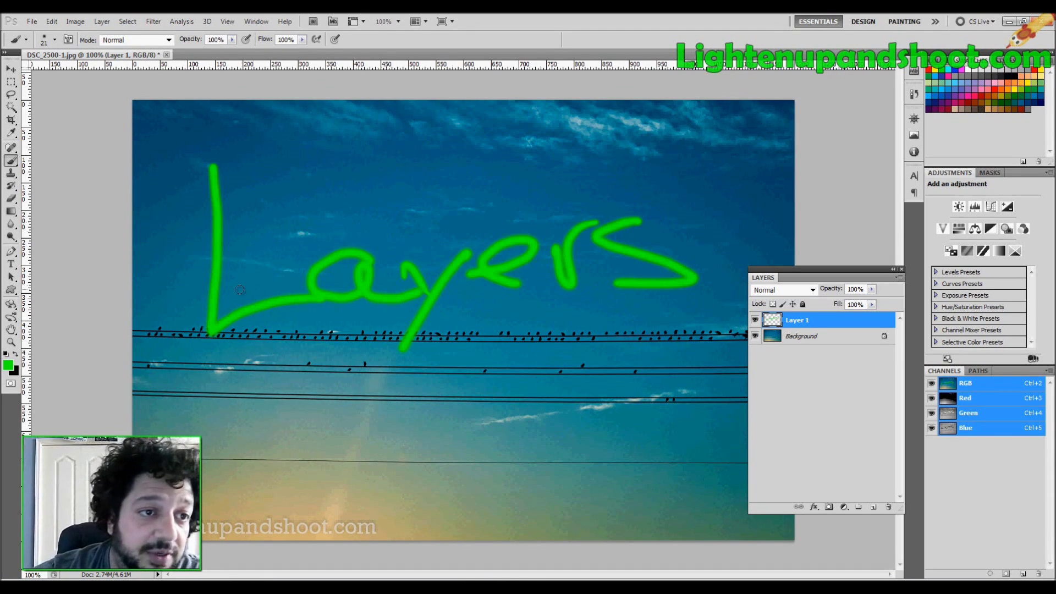
Erase the L's upright, shift 'ayers' upward with the Move tool, and redraw the L.
{"action": "left_click", "coordinate": [11, 199]}
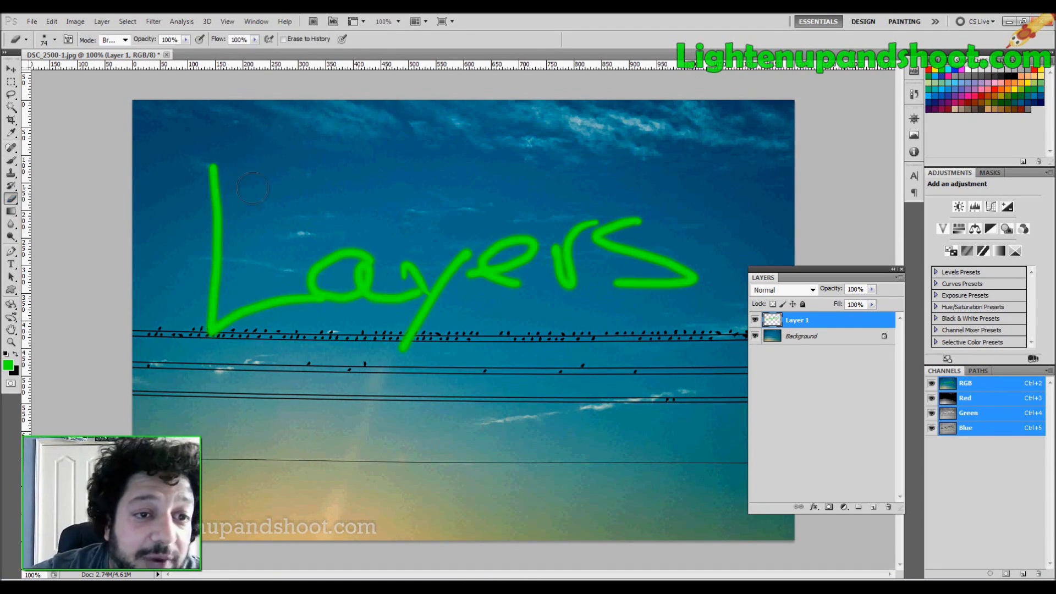
{"action": "mouse_move", "coordinate": [214, 165]}
{"action": "left_mouse_down"}
{"action": "mouse_move", "coordinate": [218, 264]}
{"action": "mouse_move", "coordinate": [202, 295]}
{"action": "mouse_move", "coordinate": [214, 326]}
{"action": "left_mouse_up"}
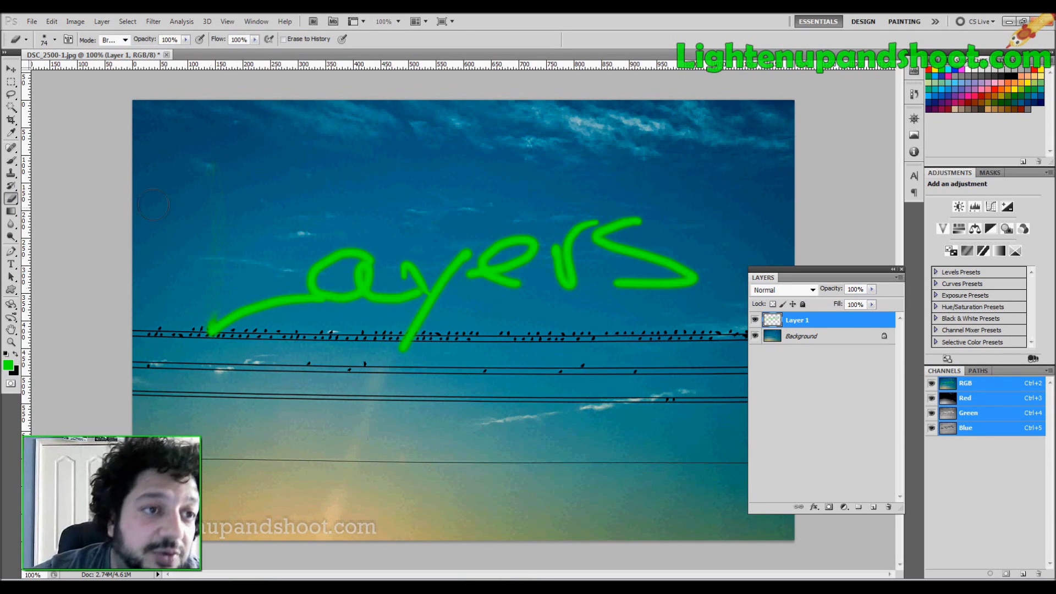
{"action": "left_click", "coordinate": [11, 69]}
{"action": "mouse_move", "coordinate": [486, 252]}
{"action": "left_mouse_down"}
{"action": "mouse_move", "coordinate": [436, 371]}
{"action": "mouse_move", "coordinate": [437, 268]}
{"action": "mouse_move", "coordinate": [503, 263]}
{"action": "mouse_move", "coordinate": [484, 310]}
{"action": "left_mouse_up"}
{"action": "left_click_drag", "start_coordinate": [420, 259], "coordinate": [462, 222]}
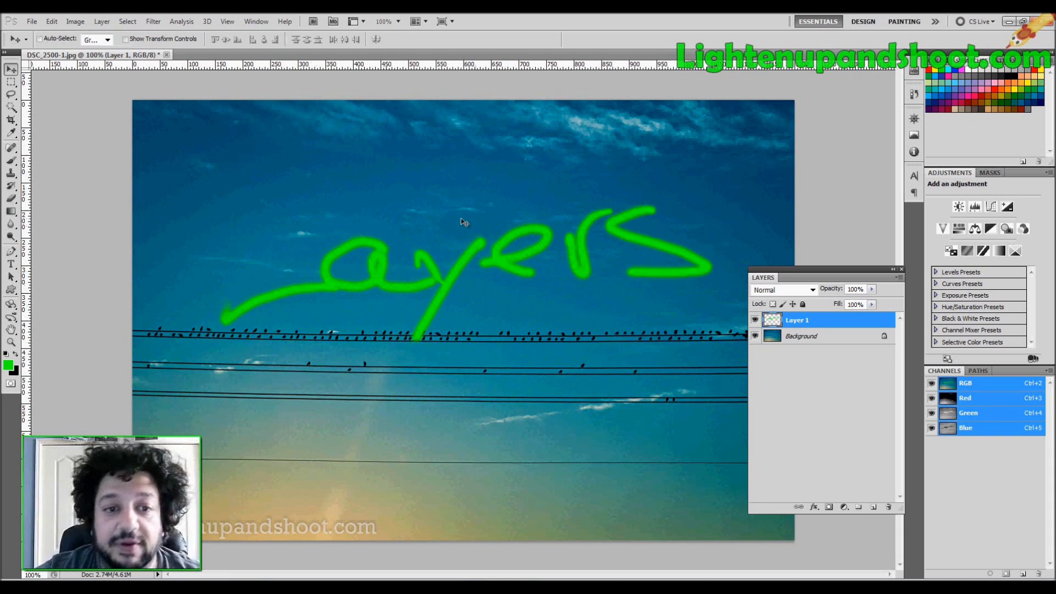
{"action": "left_click", "coordinate": [11, 160]}
{"action": "left_click_drag", "start_coordinate": [218, 231], "coordinate": [226, 326]}
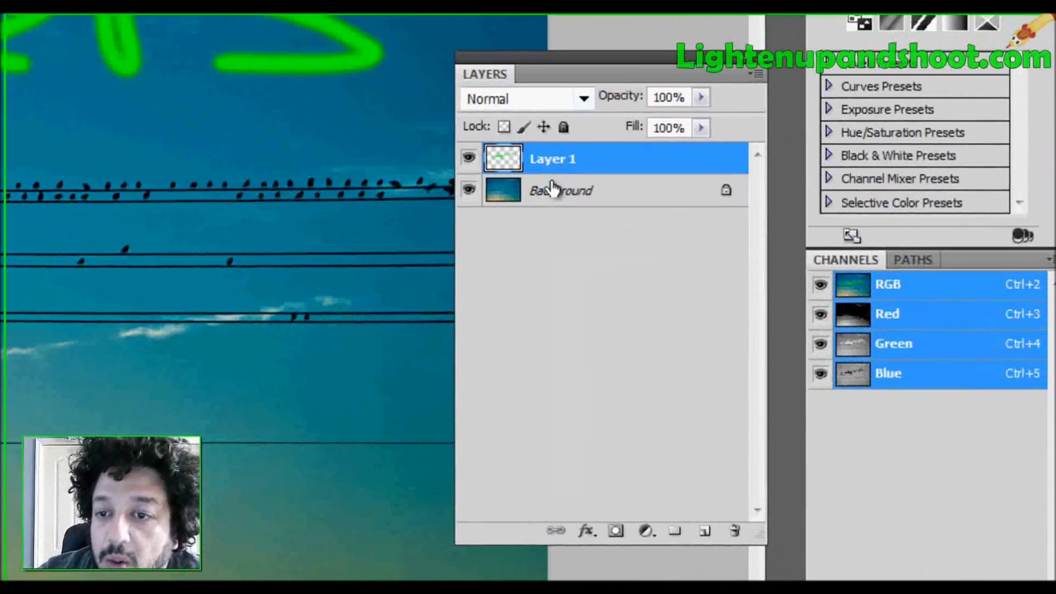
{"action": "left_click", "coordinate": [800, 337]}
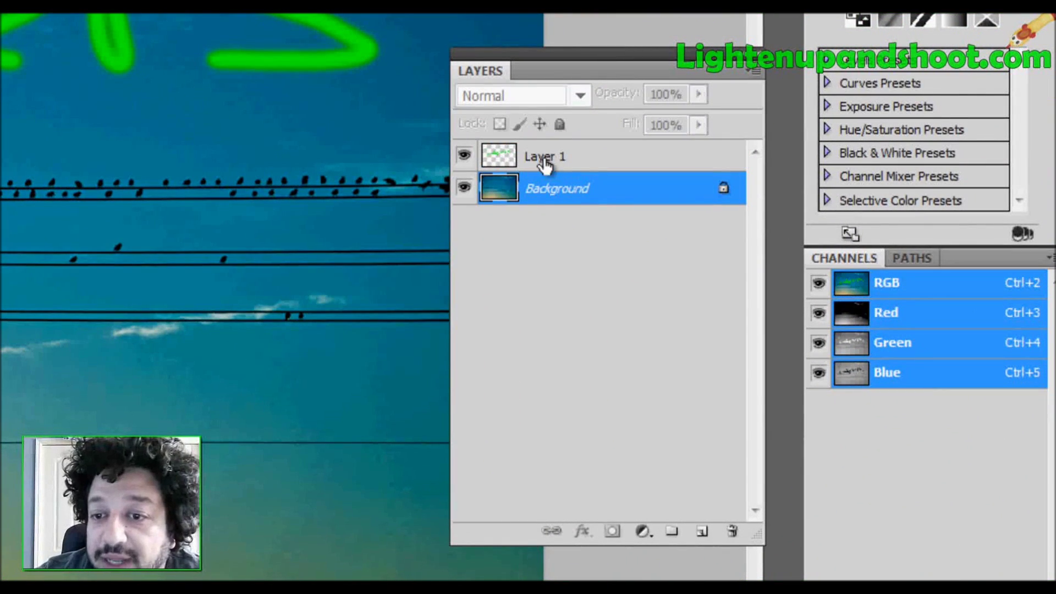
{"action": "left_click", "coordinate": [547, 165]}
{"action": "left_click", "coordinate": [545, 196]}
{"action": "left_click", "coordinate": [549, 167]}
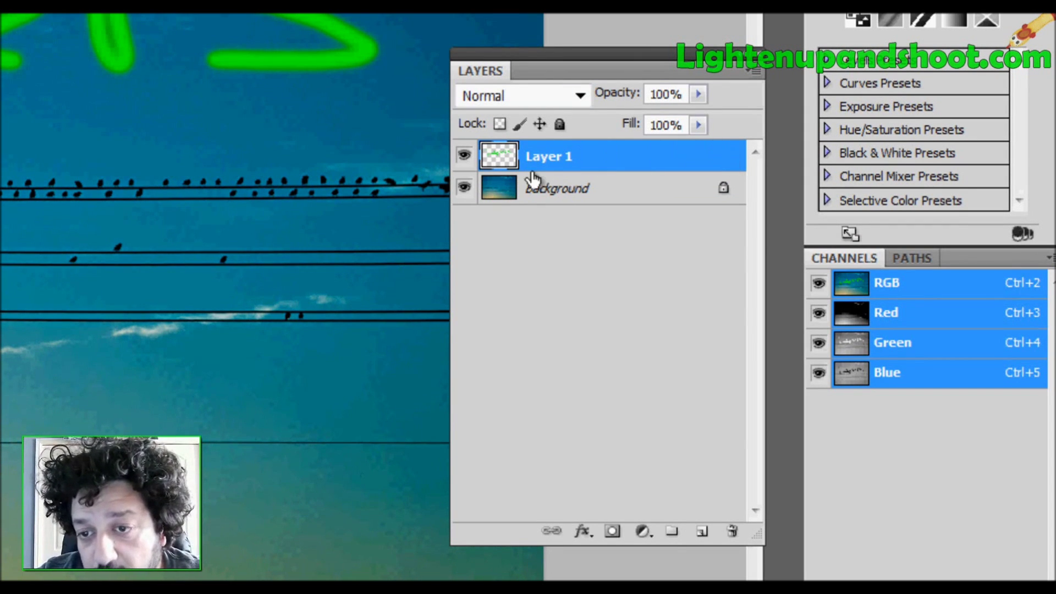
{"action": "left_click", "coordinate": [575, 181]}
{"action": "left_click", "coordinate": [567, 165]}
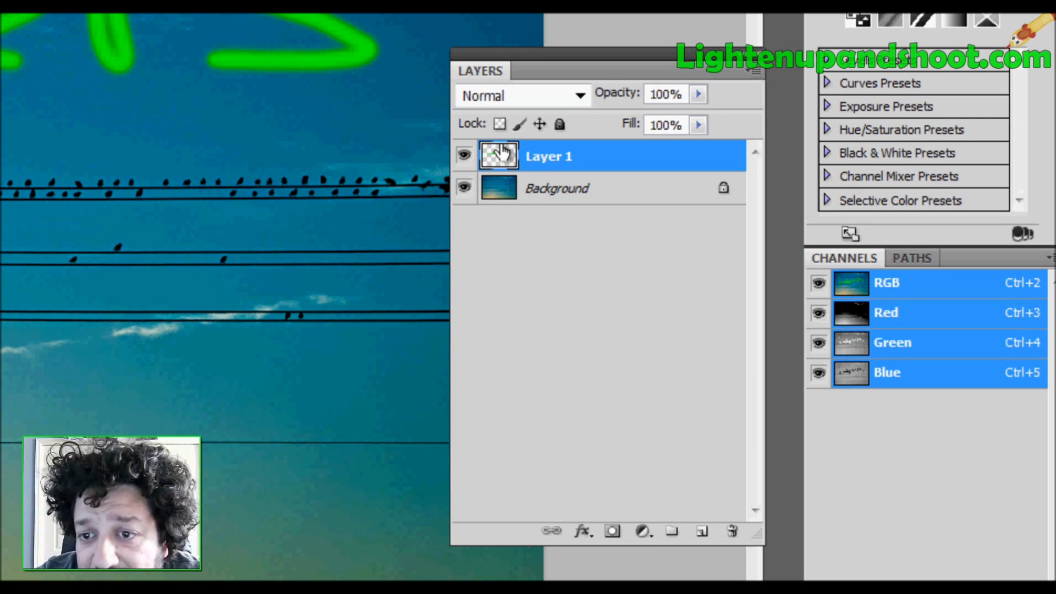
{"action": "left_click", "coordinate": [486, 190]}
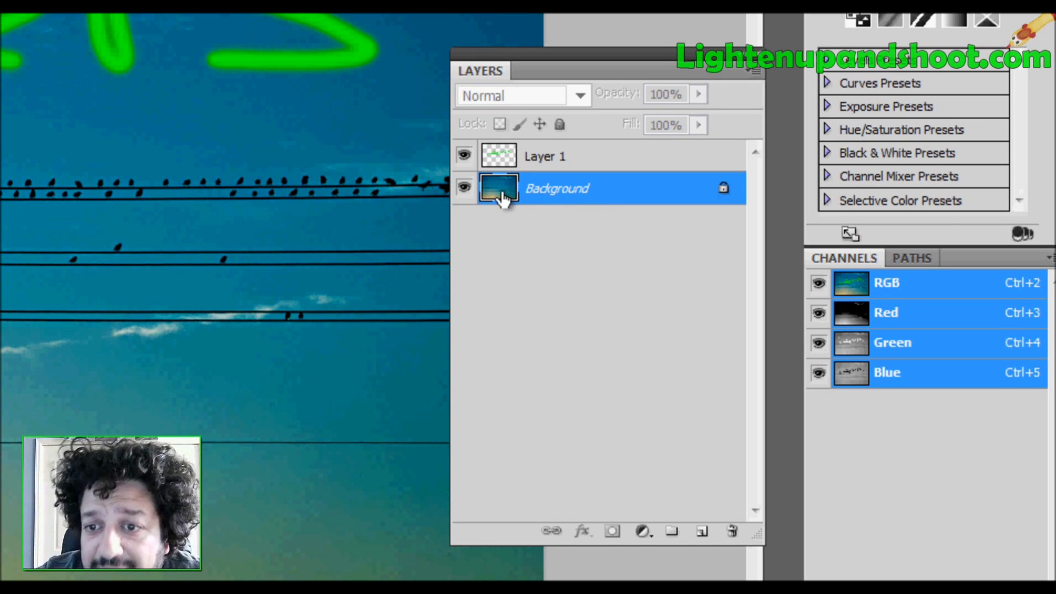
{"action": "left_click", "coordinate": [502, 164]}
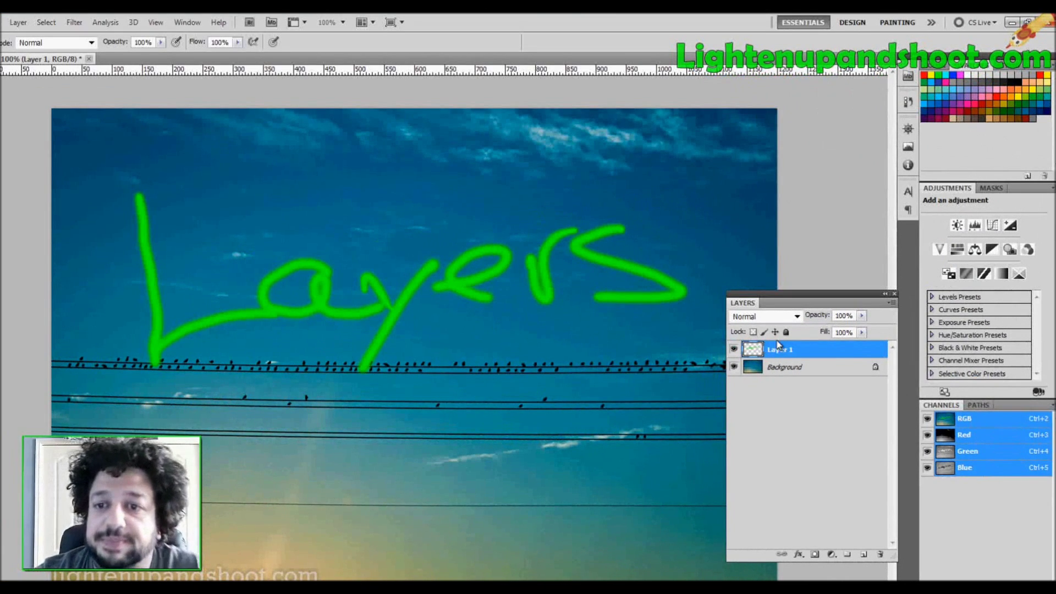
Browse Layer 1's blend modes, keep Normal, and bring up the Opacity slider.
{"action": "left_click", "coordinate": [797, 317]}
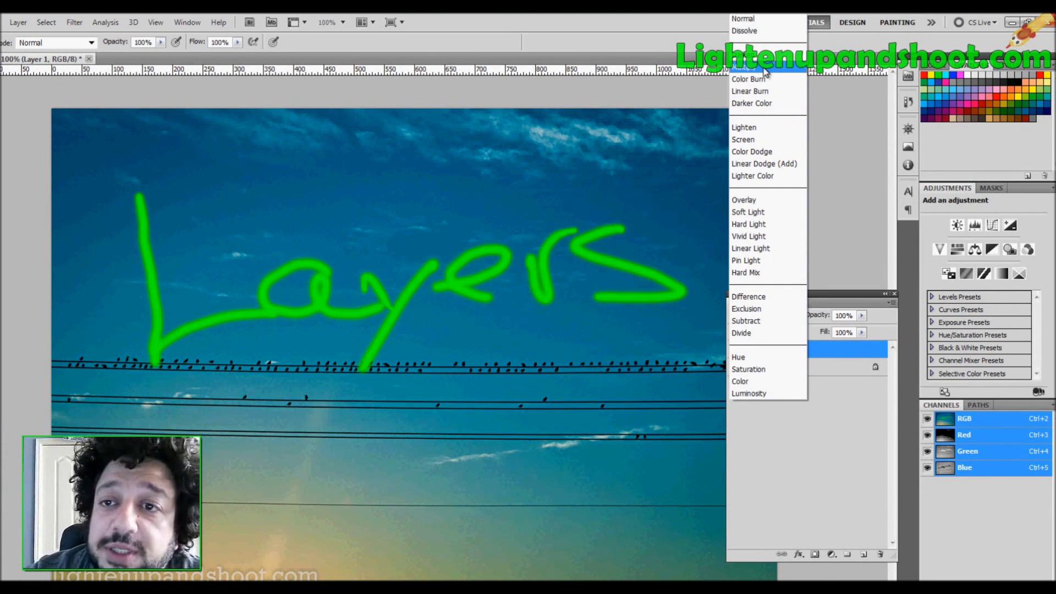
{"action": "left_click", "coordinate": [824, 357]}
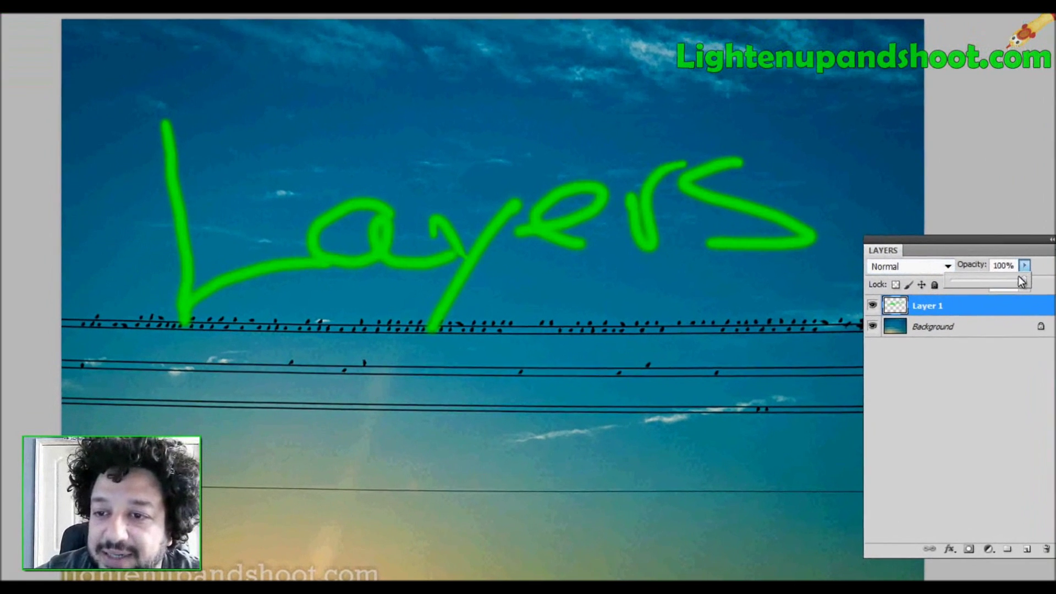
{"action": "left_click_drag", "start_coordinate": [862, 316], "coordinate": [846, 331]}
Fade Layer 1 to 55% opacity and hide the Background sky photo.
{"action": "mouse_move", "coordinate": [1004, 283]}
{"action": "left_mouse_down"}
{"action": "mouse_move", "coordinate": [962, 286]}
{"action": "mouse_move", "coordinate": [1036, 286]}
{"action": "left_mouse_up"}
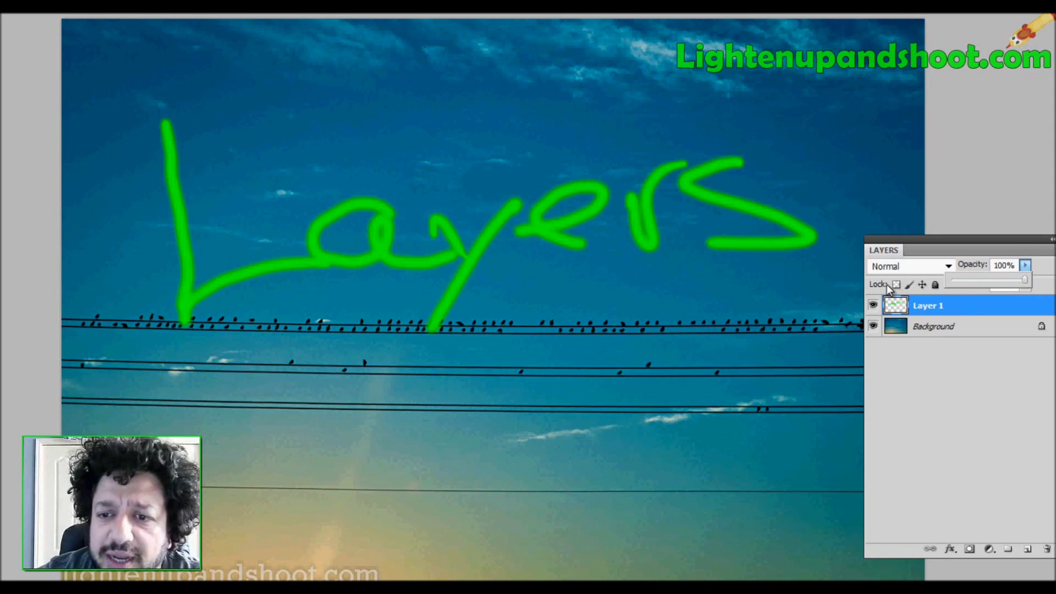
{"action": "left_click", "coordinate": [940, 310]}
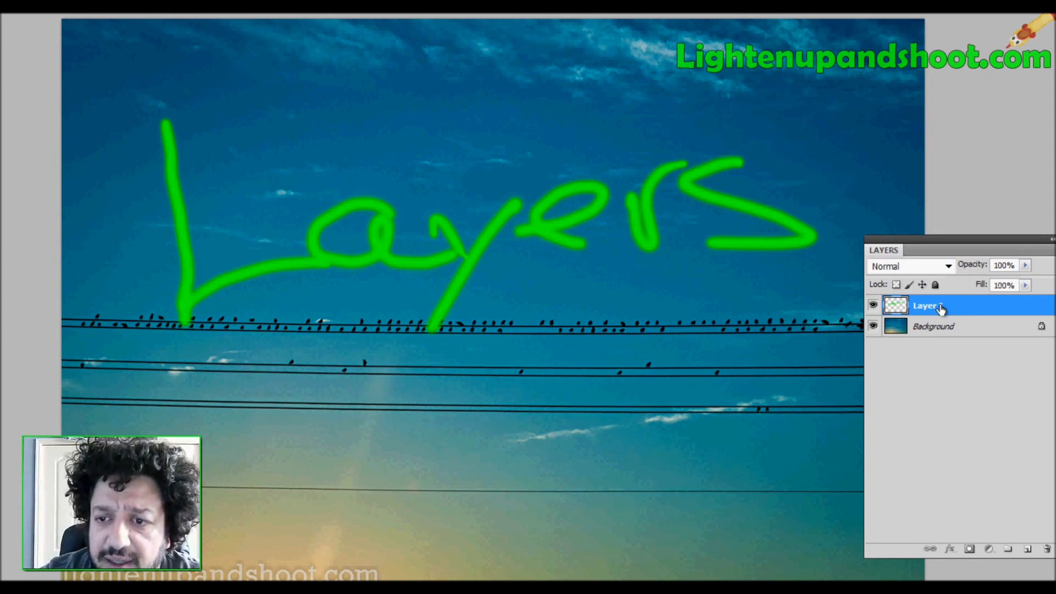
{"action": "left_click", "coordinate": [873, 326]}
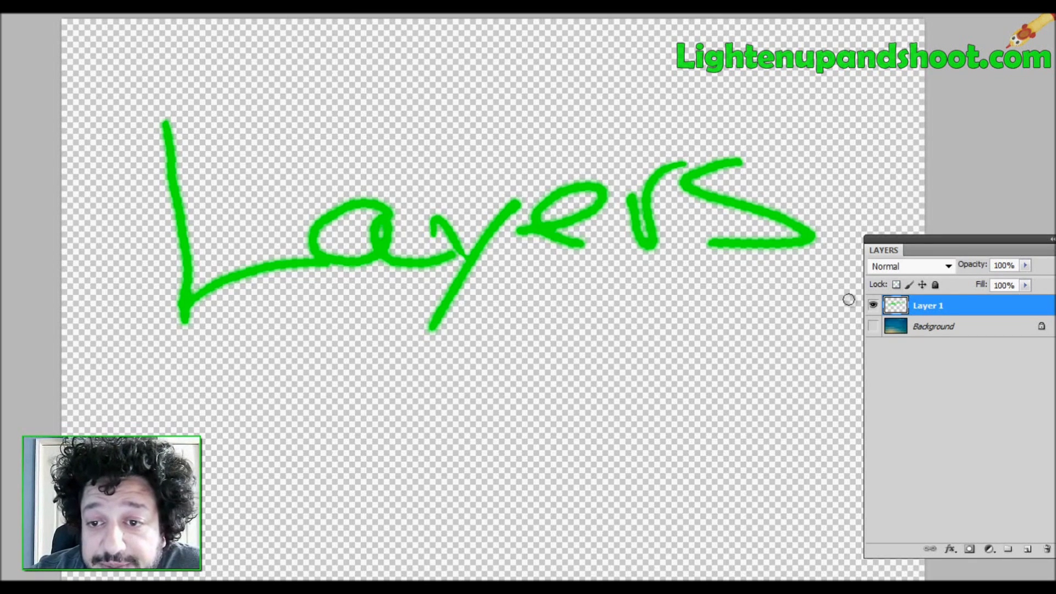
Lock Layer 1's transparent pixels and paint blue onto the L's upper stem.
{"action": "left_click", "coordinate": [896, 285]}
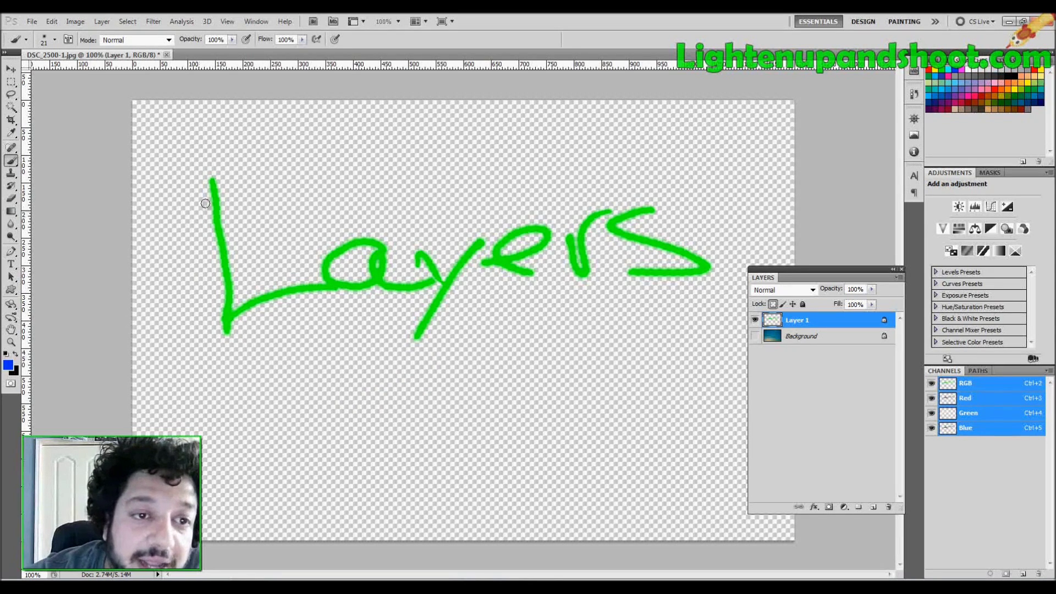
{"action": "left_click_drag", "start_coordinate": [215, 193], "coordinate": [211, 208]}
Streak blue through the letters, then switch to Lock Image Pixels and confirm painting is refused.
{"action": "left_click", "coordinate": [222, 250]}
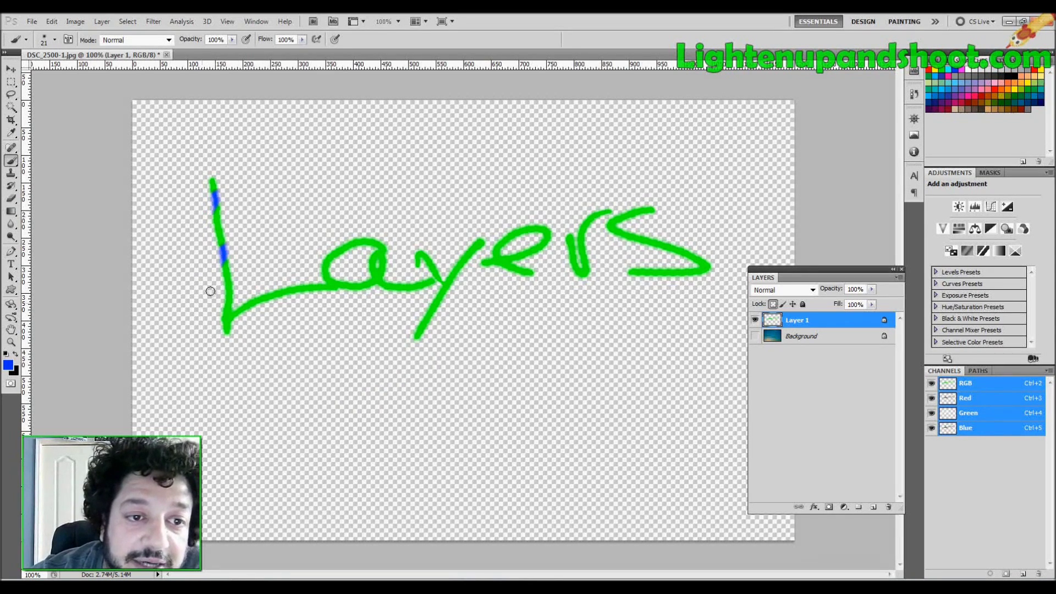
{"action": "mouse_move", "coordinate": [211, 291]}
{"action": "left_mouse_down"}
{"action": "mouse_move", "coordinate": [226, 300]}
{"action": "mouse_move", "coordinate": [390, 282]}
{"action": "mouse_move", "coordinate": [456, 252]}
{"action": "mouse_move", "coordinate": [476, 301]}
{"action": "mouse_move", "coordinate": [542, 242]}
{"action": "mouse_move", "coordinate": [633, 220]}
{"action": "mouse_move", "coordinate": [630, 271]}
{"action": "left_mouse_up"}
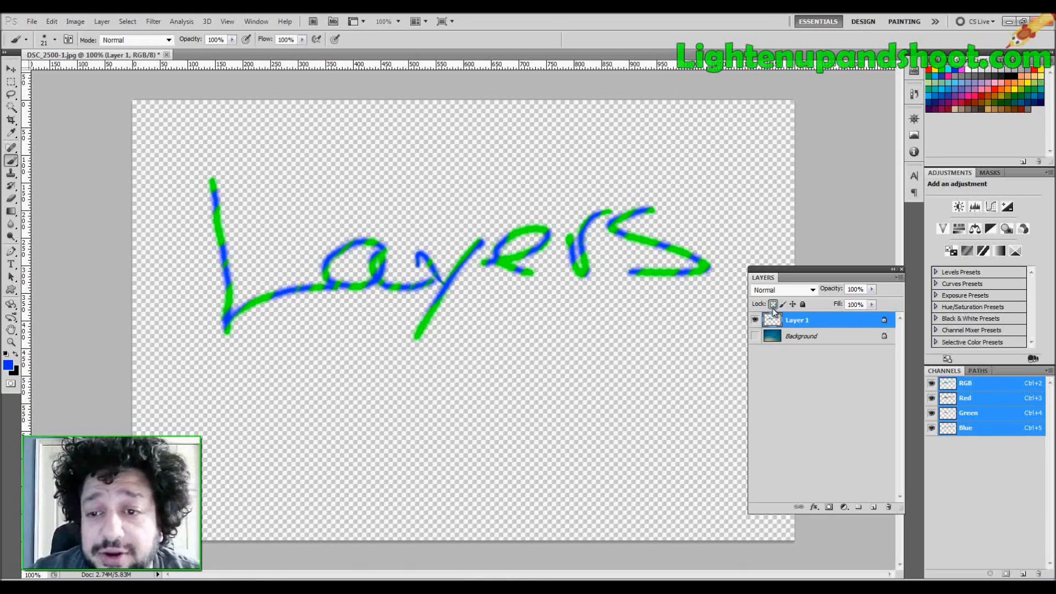
{"action": "left_click", "coordinate": [773, 305]}
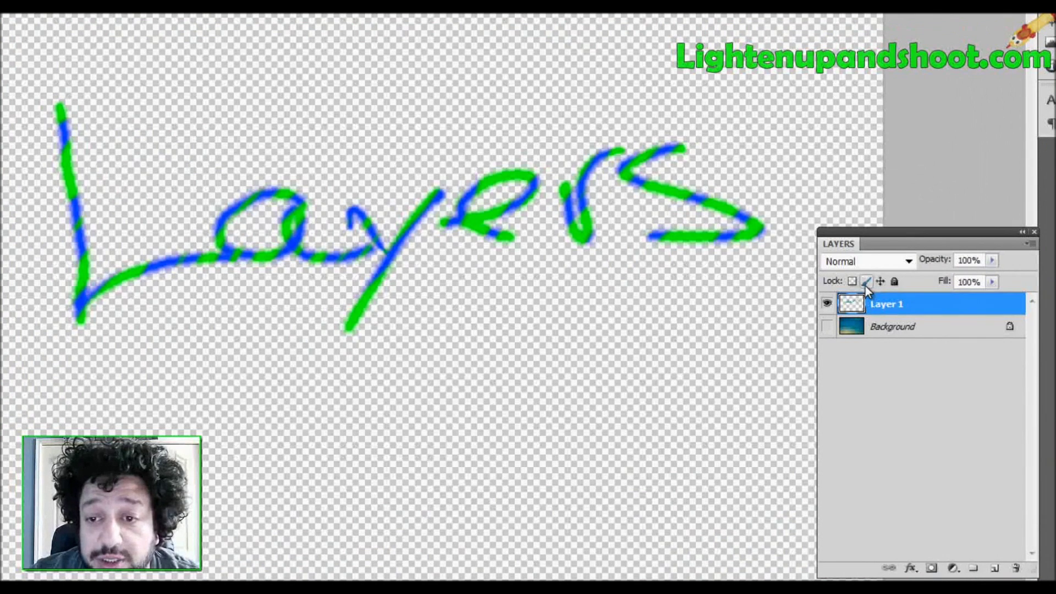
{"action": "left_click", "coordinate": [867, 283]}
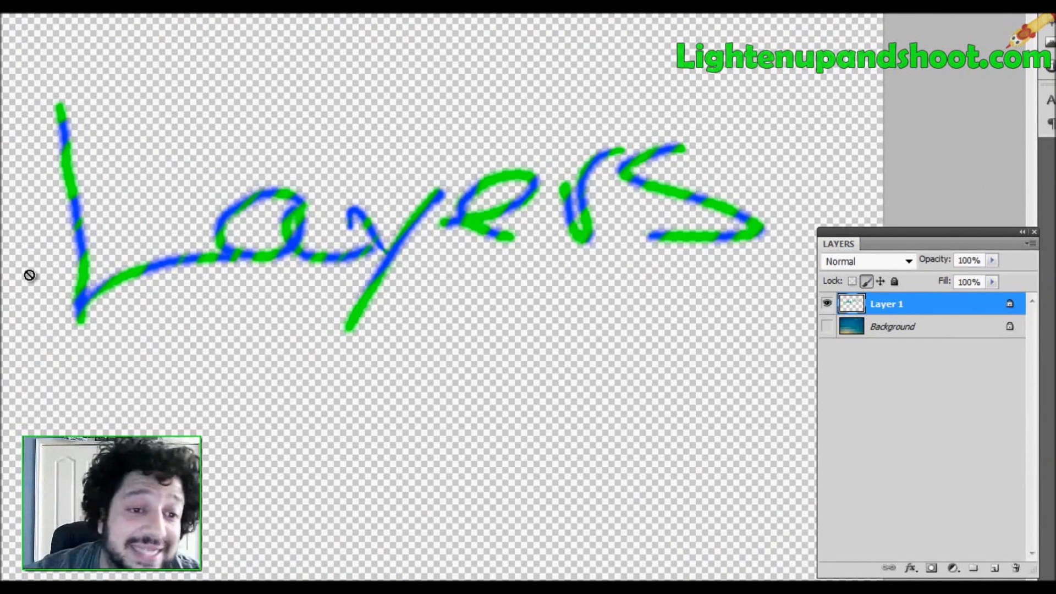
{"action": "left_click", "coordinate": [299, 341]}
{"action": "left_click", "coordinate": [537, 180]}
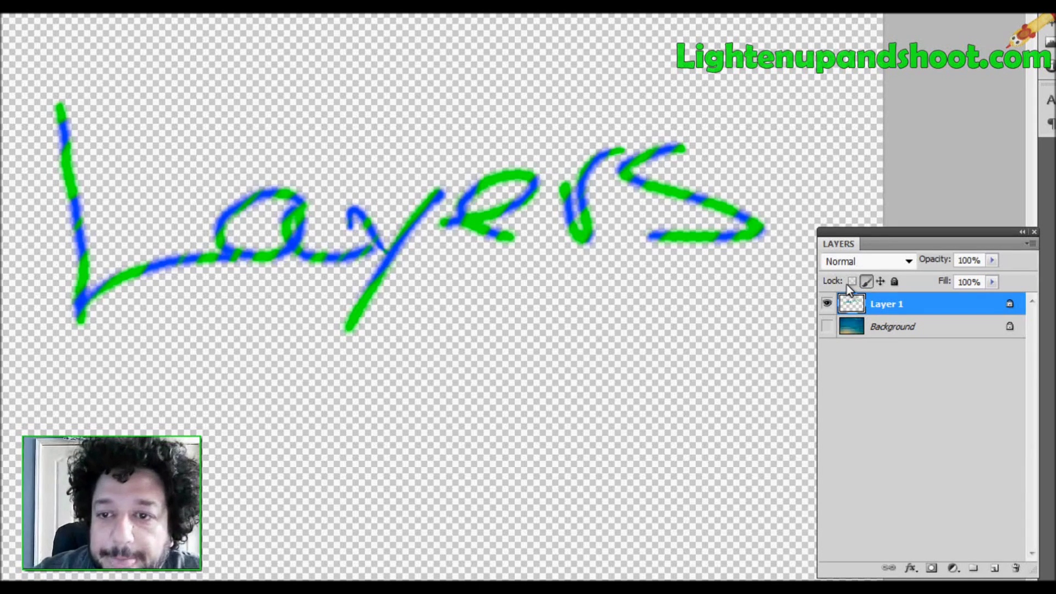
Lock Layer 1's position and scribble large blue zigzags and loops across the canvas.
{"action": "left_click", "coordinate": [880, 281]}
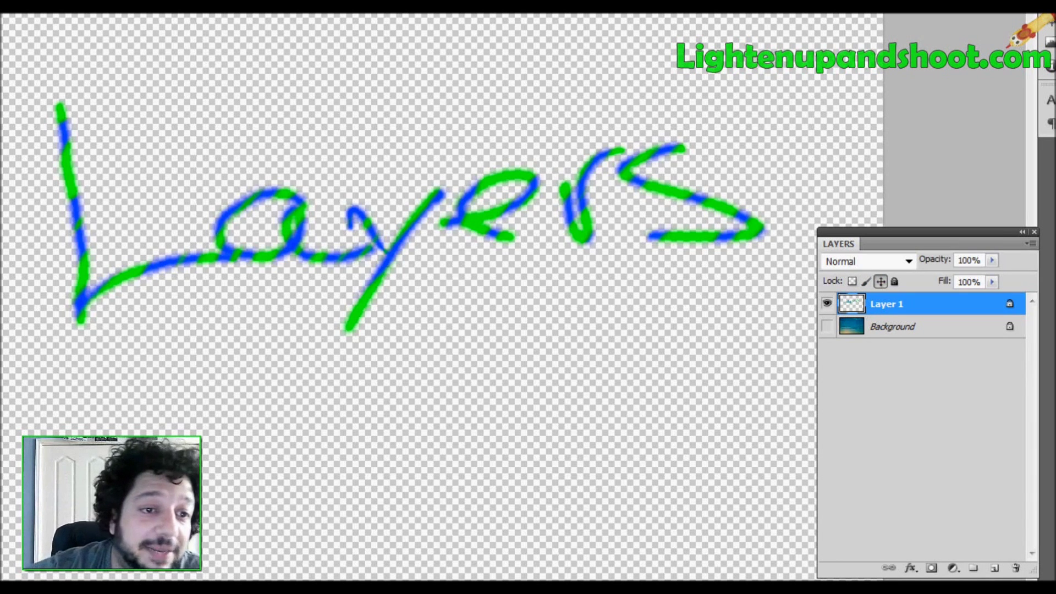
{"action": "mouse_move", "coordinate": [86, 222]}
{"action": "left_mouse_down"}
{"action": "mouse_move", "coordinate": [55, 302]}
{"action": "mouse_move", "coordinate": [217, 429]}
{"action": "left_mouse_up"}
{"action": "mouse_move", "coordinate": [204, 473]}
{"action": "left_mouse_down"}
{"action": "mouse_move", "coordinate": [404, 346]}
{"action": "mouse_move", "coordinate": [330, 391]}
{"action": "mouse_move", "coordinate": [272, 158]}
{"action": "mouse_move", "coordinate": [528, 404]}
{"action": "left_mouse_up"}
{"action": "mouse_move", "coordinate": [611, 397]}
{"action": "left_mouse_down"}
{"action": "mouse_move", "coordinate": [547, 489]}
{"action": "mouse_move", "coordinate": [490, 478]}
{"action": "left_mouse_up"}
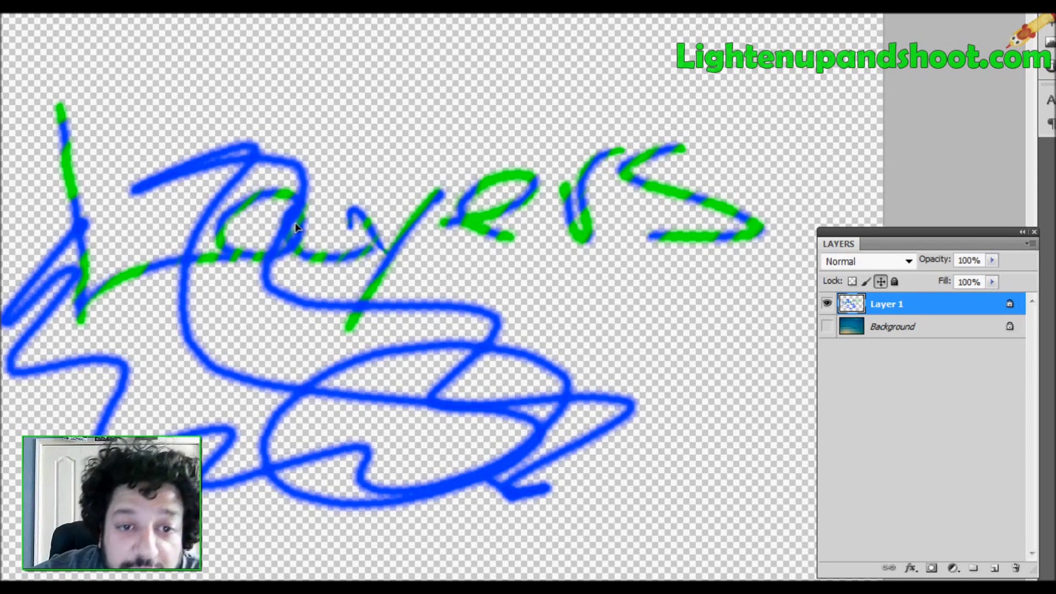
{"action": "left_click", "coordinate": [346, 198]}
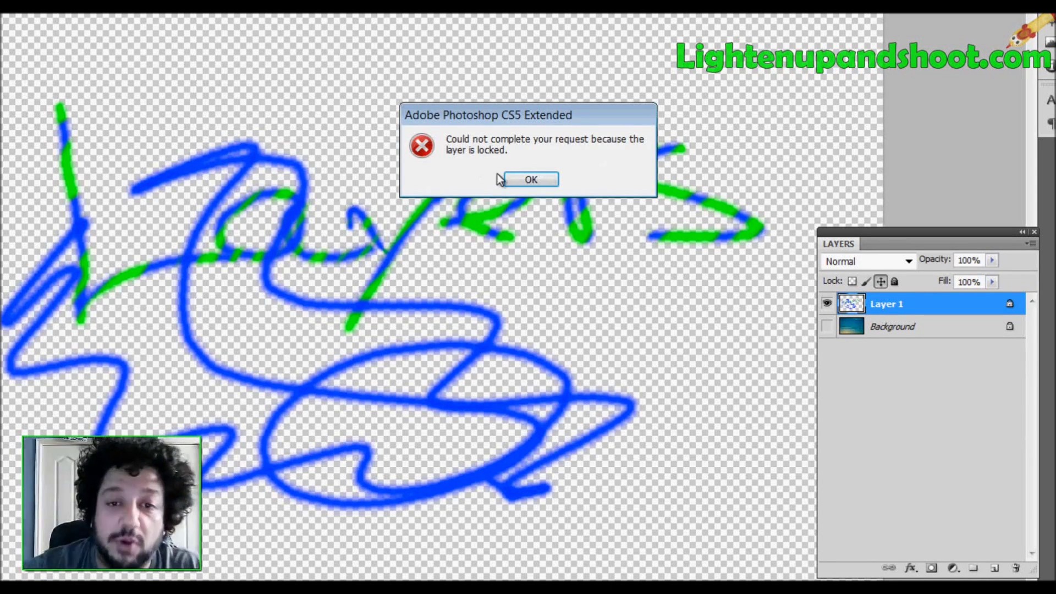
{"action": "left_click", "coordinate": [532, 179]}
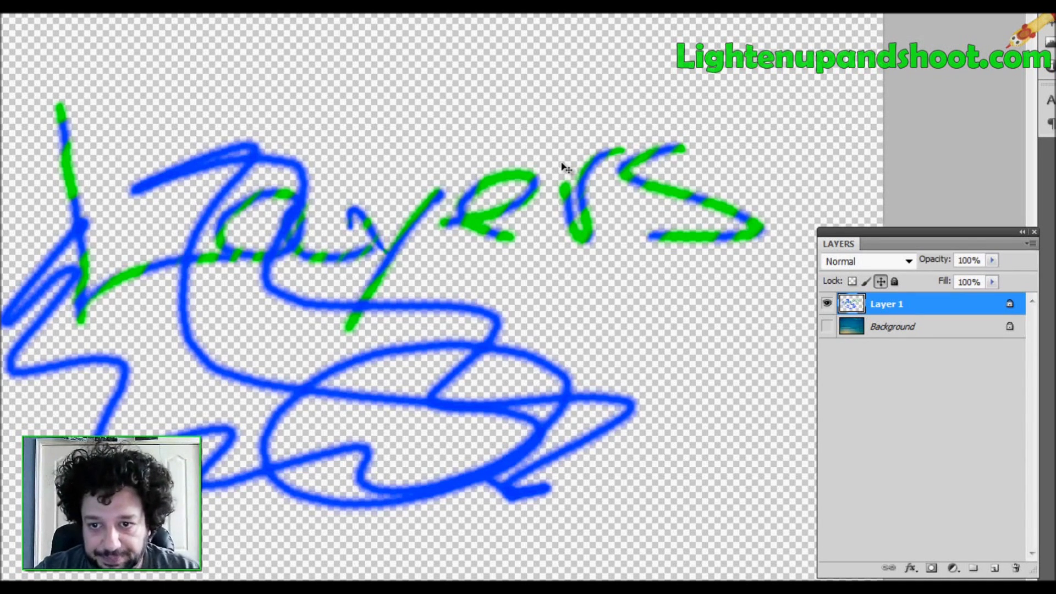
Swap Lock Position for Lock All, then confirm editing and dragging Layer 1 are blocked.
{"action": "left_click", "coordinate": [881, 282]}
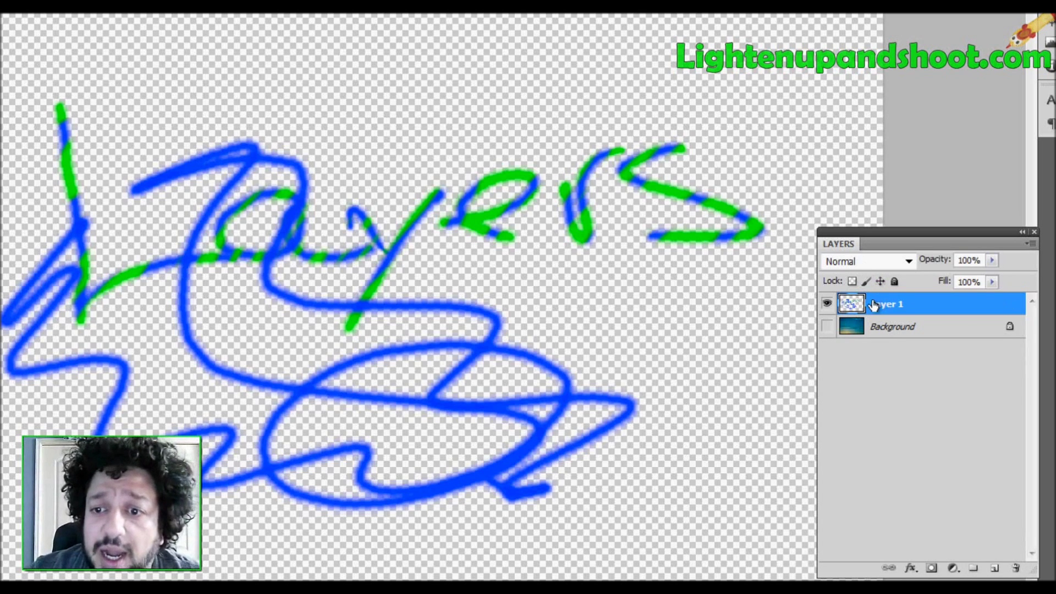
{"action": "left_click", "coordinate": [895, 282]}
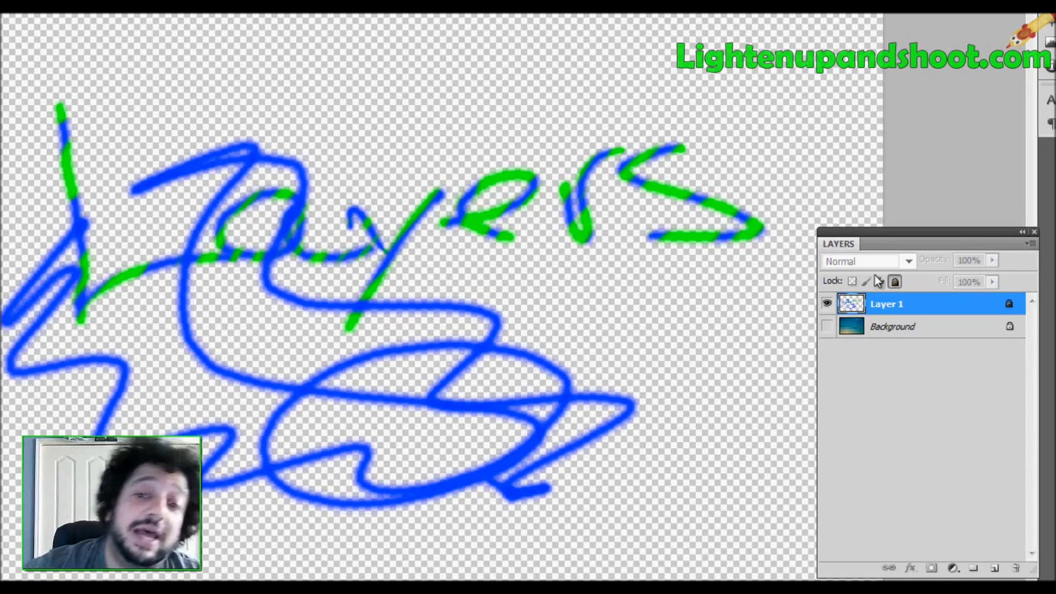
{"action": "left_click", "coordinate": [498, 283]}
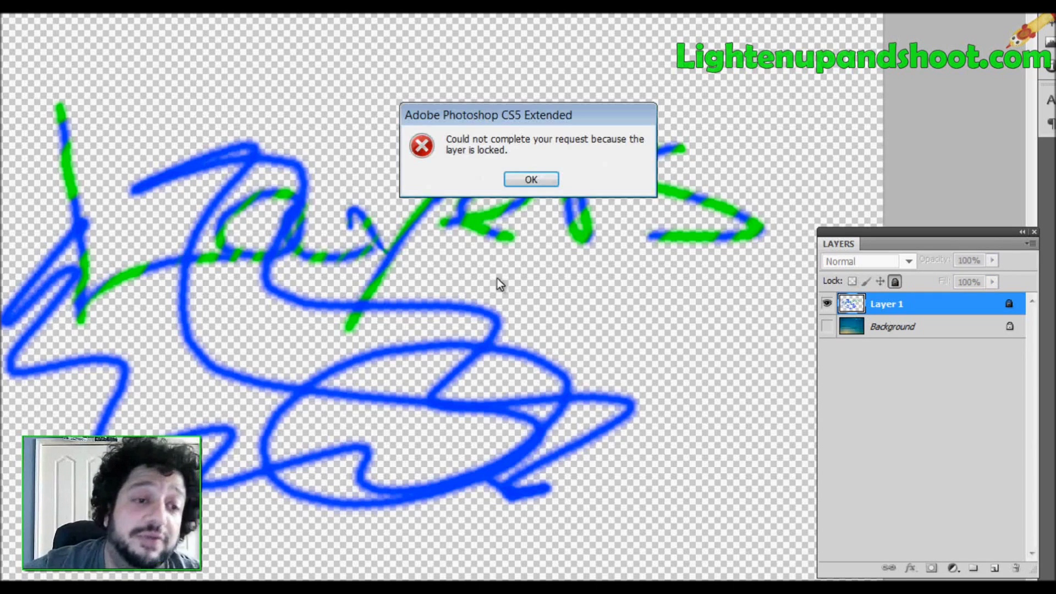
{"action": "left_click", "coordinate": [539, 180]}
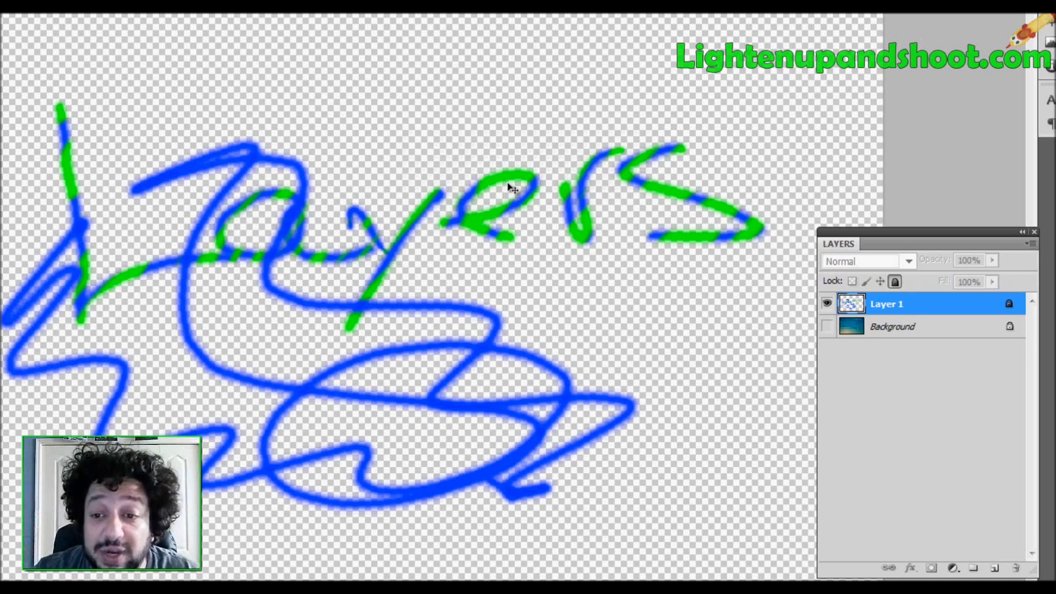
{"action": "left_click_drag", "start_coordinate": [913, 310], "coordinate": [1018, 566]}
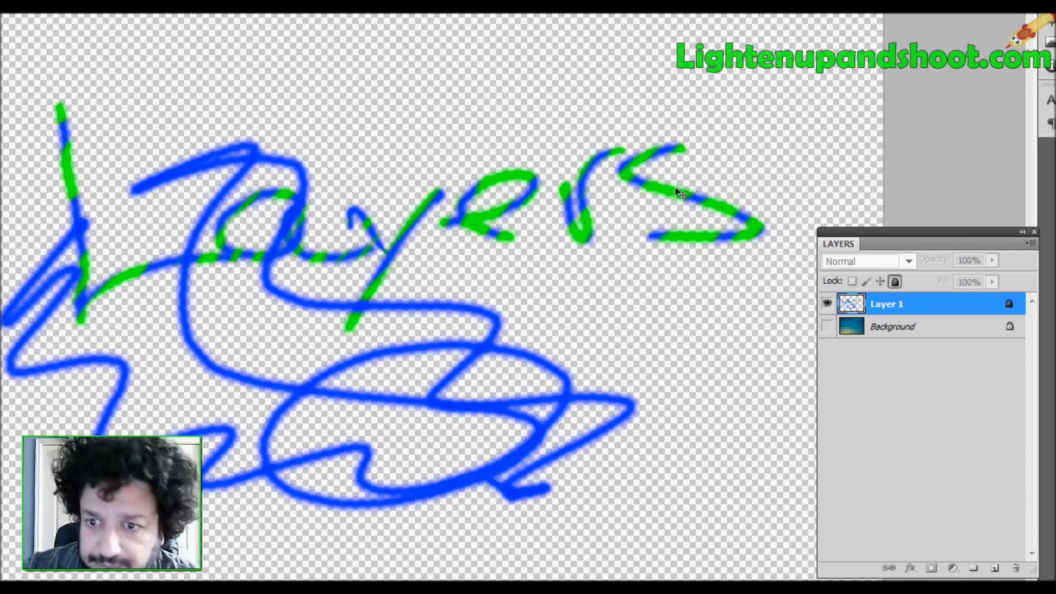
Replace Layer 1's full lock with Lock Transparent Pixels and set up a 93 px light-green brush.
{"action": "left_click", "coordinate": [894, 281]}
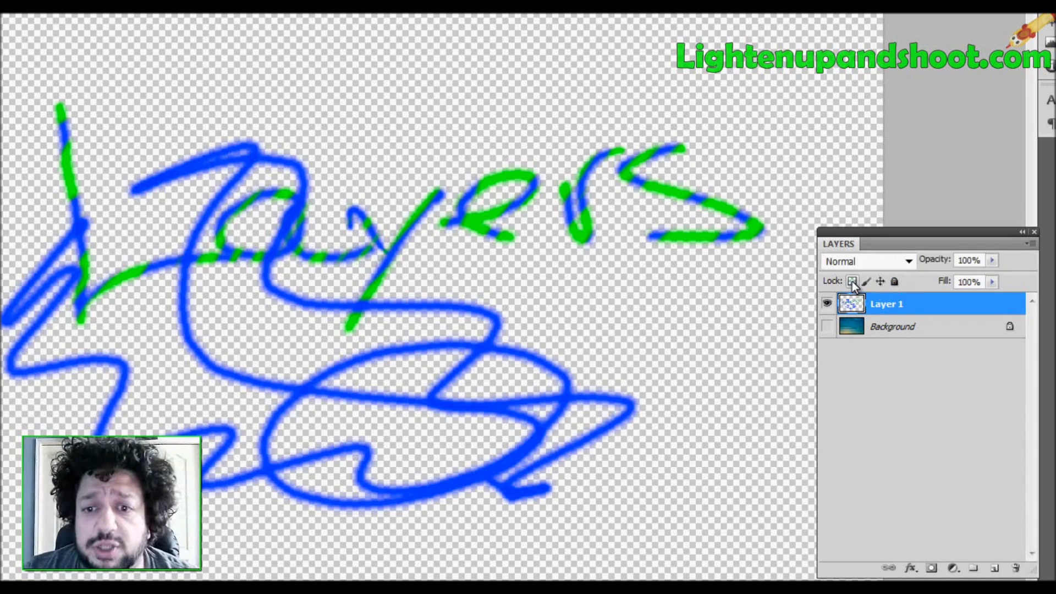
{"action": "left_click", "coordinate": [852, 282]}
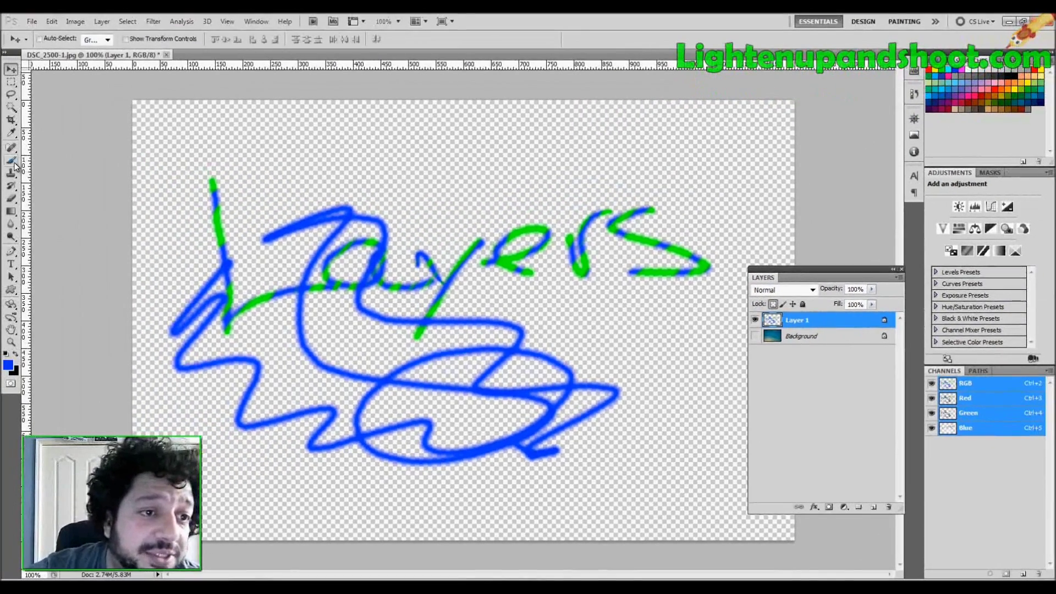
{"action": "left_click", "coordinate": [12, 161]}
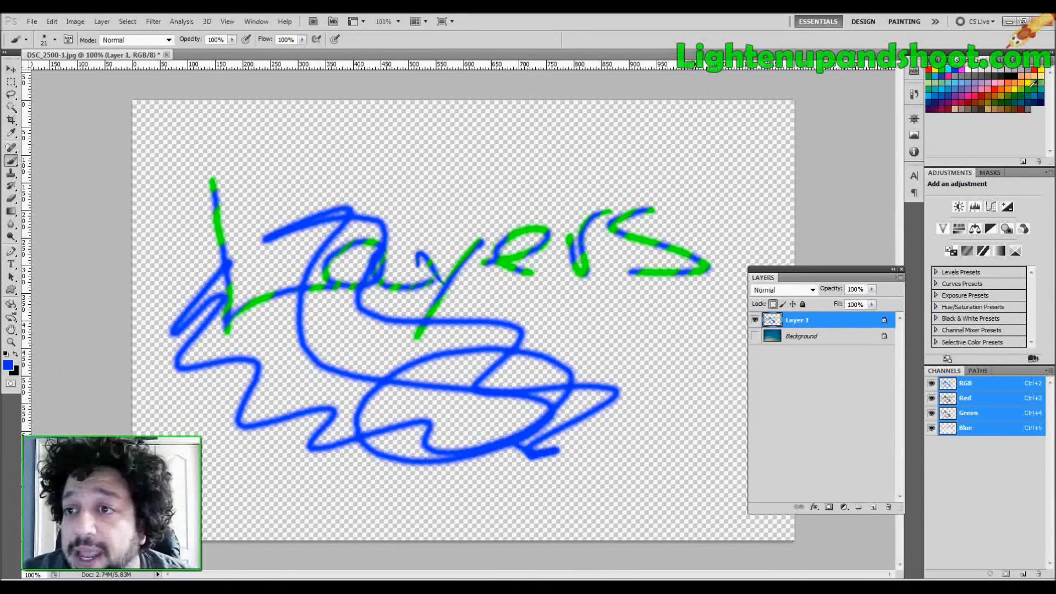
{"action": "left_click", "coordinate": [1039, 78]}
{"action": "right_click", "coordinate": [437, 219]}
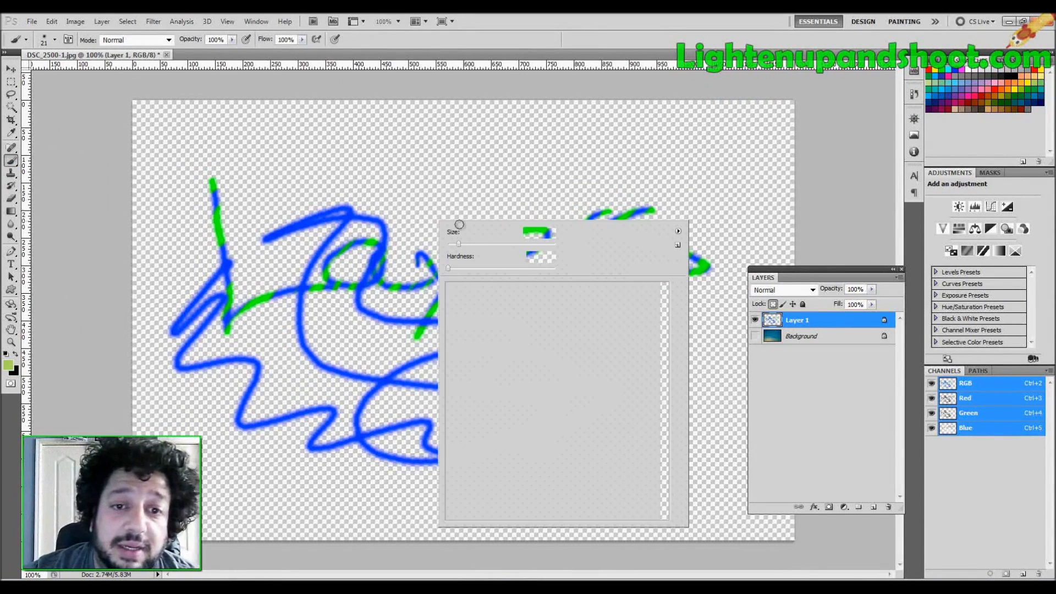
{"action": "left_click_drag", "start_coordinate": [488, 245], "coordinate": [500, 248]}
Paint light green, brighter green and yellow over the 'Layers' scribbles.
{"action": "mouse_move", "coordinate": [212, 179]}
{"action": "left_mouse_down"}
{"action": "mouse_move", "coordinate": [193, 307]}
{"action": "mouse_move", "coordinate": [306, 279]}
{"action": "mouse_move", "coordinate": [270, 355]}
{"action": "mouse_move", "coordinate": [254, 345]}
{"action": "mouse_move", "coordinate": [283, 257]}
{"action": "mouse_move", "coordinate": [248, 354]}
{"action": "mouse_move", "coordinate": [409, 275]}
{"action": "left_mouse_up"}
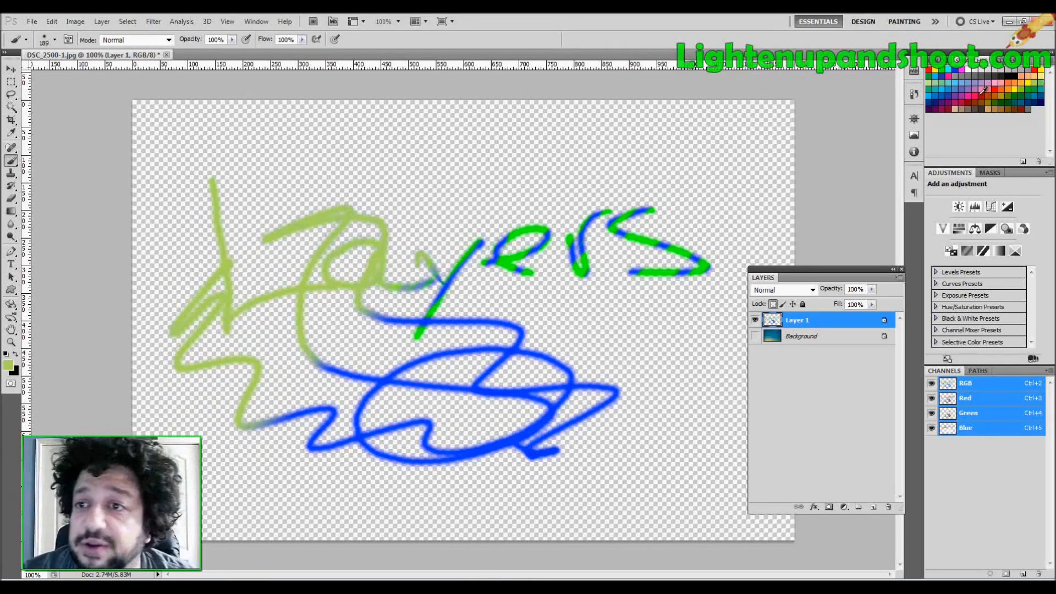
{"action": "left_click", "coordinate": [1030, 81]}
{"action": "mouse_move", "coordinate": [517, 341]}
{"action": "left_mouse_down"}
{"action": "mouse_move", "coordinate": [448, 431]}
{"action": "mouse_move", "coordinate": [435, 374]}
{"action": "mouse_move", "coordinate": [545, 262]}
{"action": "left_mouse_up"}
{"action": "left_click", "coordinate": [1030, 83]}
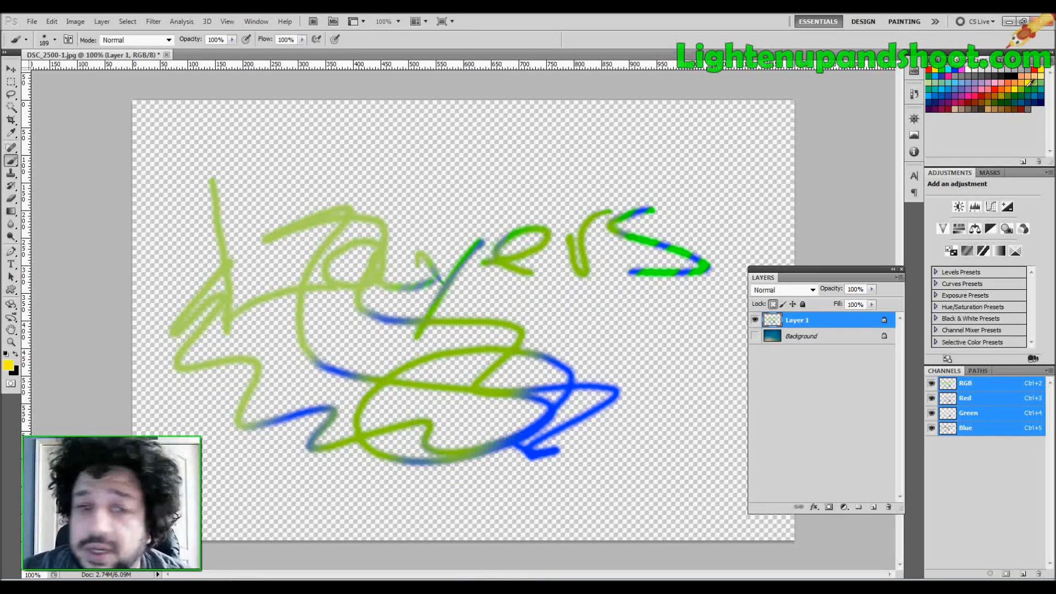
{"action": "left_click_drag", "start_coordinate": [654, 210], "coordinate": [633, 271]}
{"action": "mouse_move", "coordinate": [469, 398]}
{"action": "left_mouse_down"}
{"action": "mouse_move", "coordinate": [421, 443]}
{"action": "mouse_move", "coordinate": [501, 300]}
{"action": "mouse_move", "coordinate": [350, 432]}
{"action": "mouse_move", "coordinate": [480, 298]}
{"action": "mouse_move", "coordinate": [401, 460]}
{"action": "left_mouse_up"}
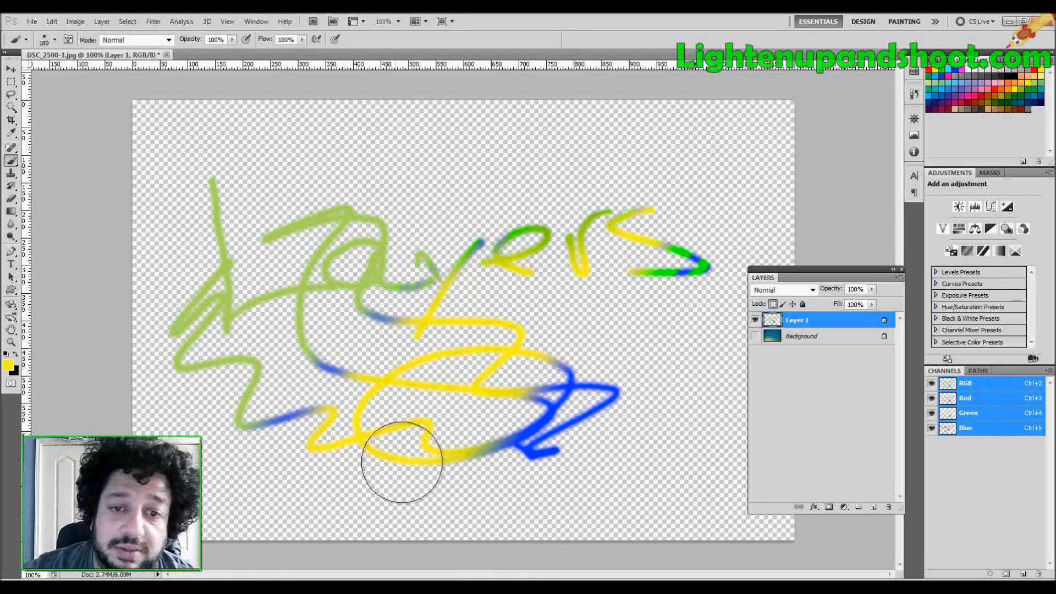
Paint red, yellow-green and light blue over the scribbles, then show the sky Background.
{"action": "left_click", "coordinate": [935, 69]}
{"action": "mouse_move", "coordinate": [655, 211]}
{"action": "left_mouse_down"}
{"action": "mouse_move", "coordinate": [589, 259]}
{"action": "mouse_move", "coordinate": [527, 411]}
{"action": "mouse_move", "coordinate": [616, 390]}
{"action": "left_mouse_up"}
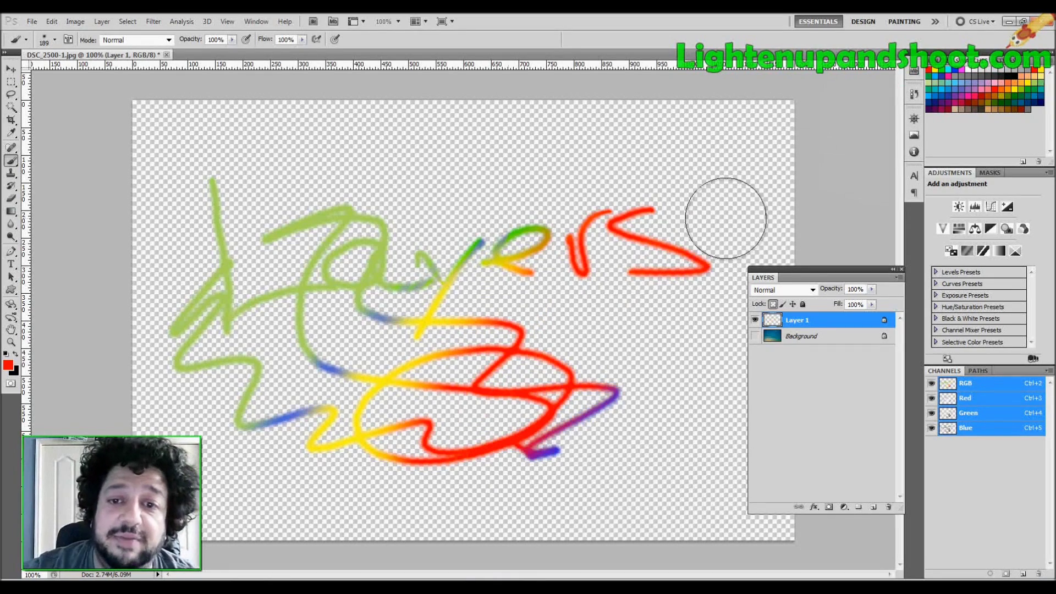
{"action": "left_click", "coordinate": [1028, 87]}
{"action": "mouse_move", "coordinate": [709, 268]}
{"action": "left_mouse_down"}
{"action": "mouse_move", "coordinate": [676, 242]}
{"action": "mouse_move", "coordinate": [518, 471]}
{"action": "left_mouse_up"}
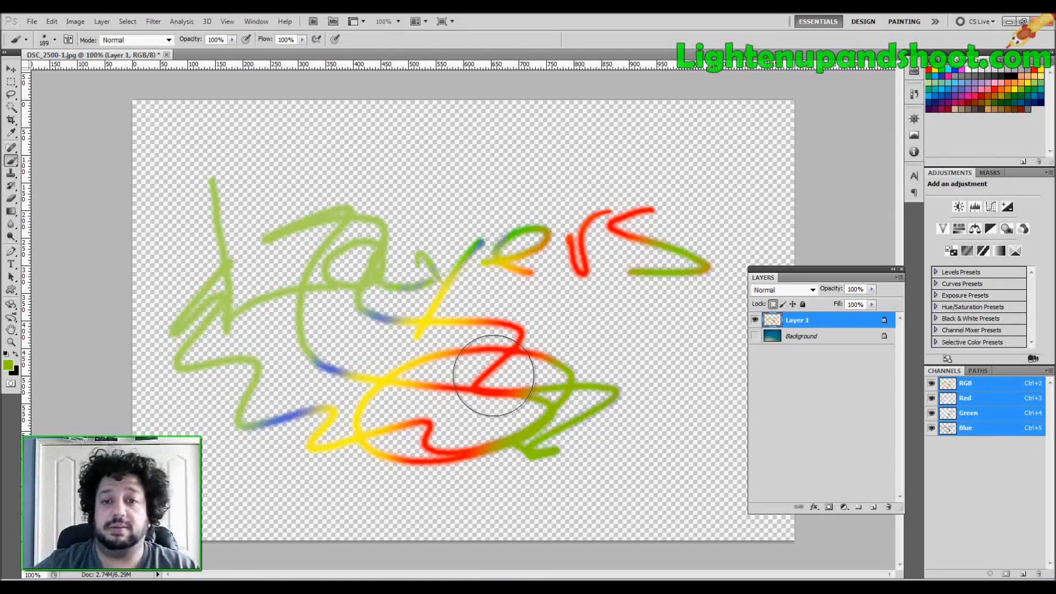
{"action": "left_click", "coordinate": [944, 86]}
{"action": "mouse_move", "coordinate": [715, 216]}
{"action": "left_mouse_down"}
{"action": "mouse_move", "coordinate": [464, 490]}
{"action": "mouse_move", "coordinate": [572, 418]}
{"action": "left_mouse_up"}
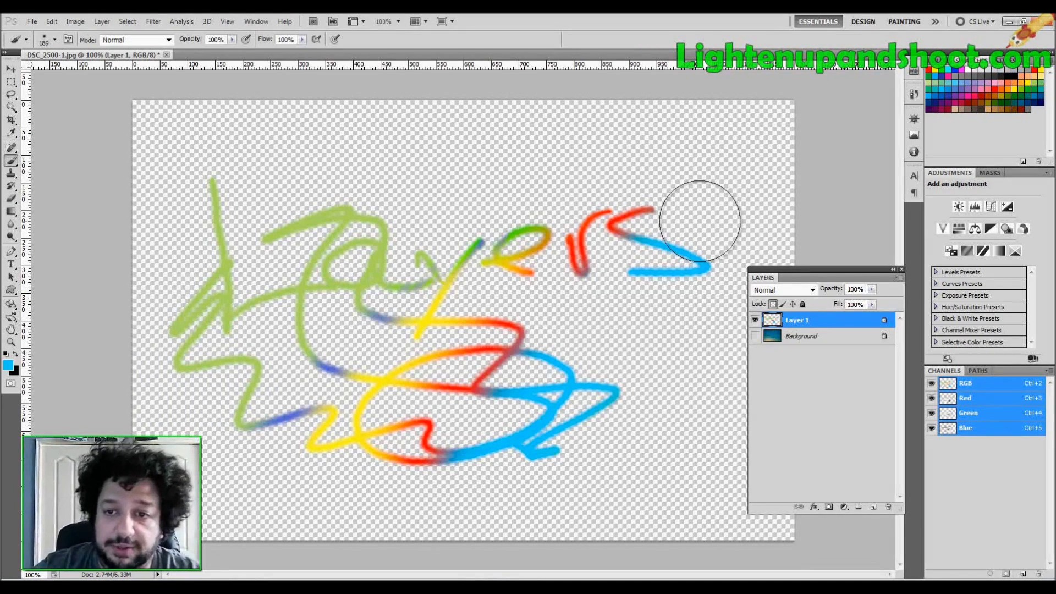
{"action": "left_click", "coordinate": [755, 335]}
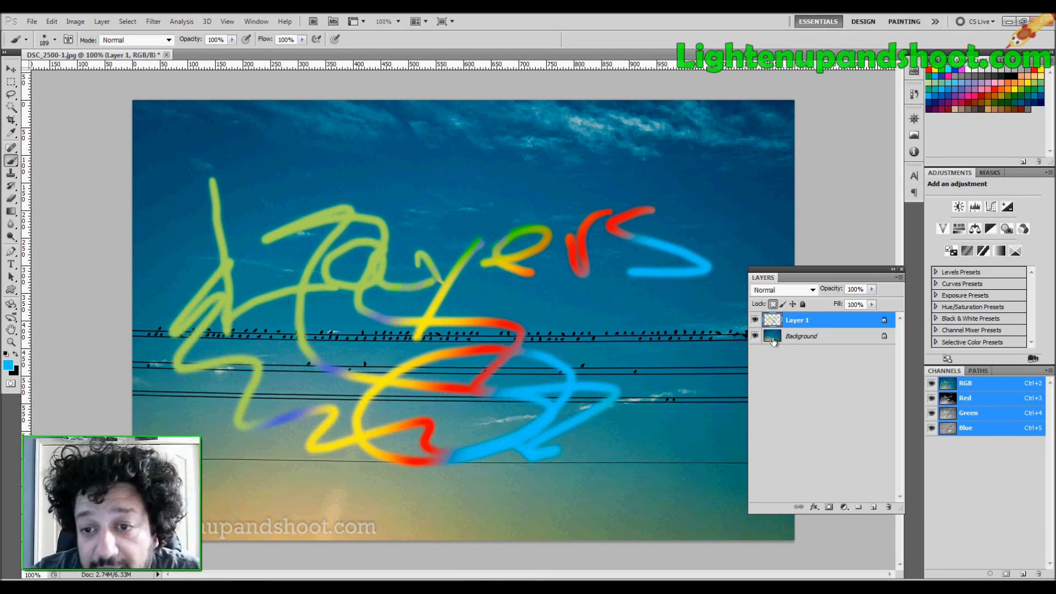
Paint grey over the yellow and green strokes, then release Layer 1's transparency lock.
{"action": "left_click", "coordinate": [979, 78]}
{"action": "mouse_move", "coordinate": [544, 242]}
{"action": "left_mouse_down"}
{"action": "mouse_move", "coordinate": [358, 419]}
{"action": "mouse_move", "coordinate": [364, 247]}
{"action": "mouse_move", "coordinate": [184, 396]}
{"action": "mouse_move", "coordinate": [380, 424]}
{"action": "mouse_move", "coordinate": [374, 440]}
{"action": "mouse_move", "coordinate": [439, 429]}
{"action": "left_mouse_up"}
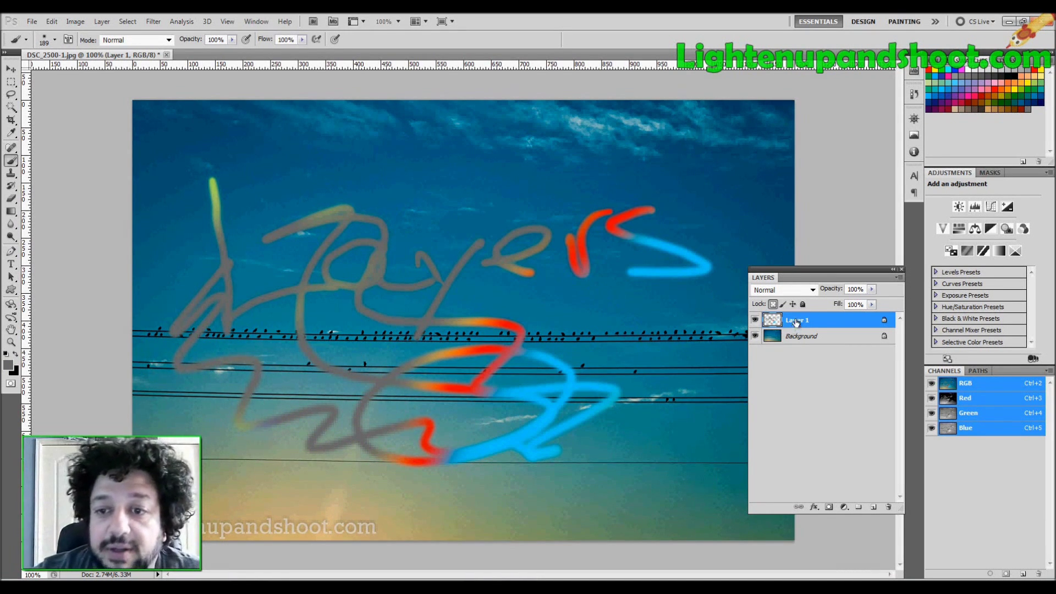
{"action": "left_click", "coordinate": [772, 304]}
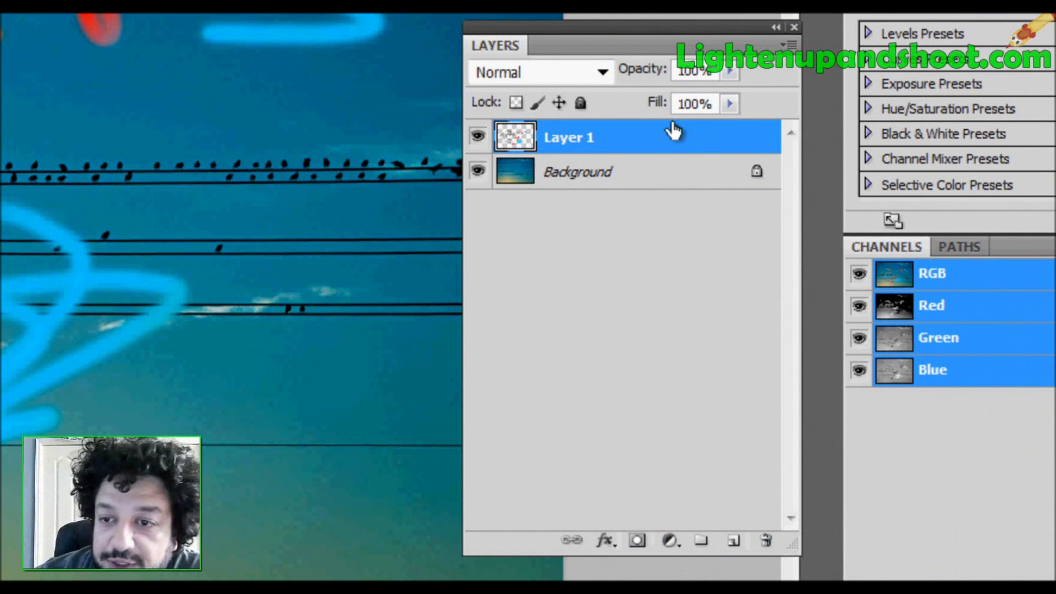
Trash the scribbled layer, add a layer, group it, trash the group, then add a fresh Layer 1.
{"action": "mouse_move", "coordinate": [678, 137]}
{"action": "left_mouse_down"}
{"action": "mouse_move", "coordinate": [723, 475]}
{"action": "mouse_move", "coordinate": [765, 541]}
{"action": "left_mouse_up"}
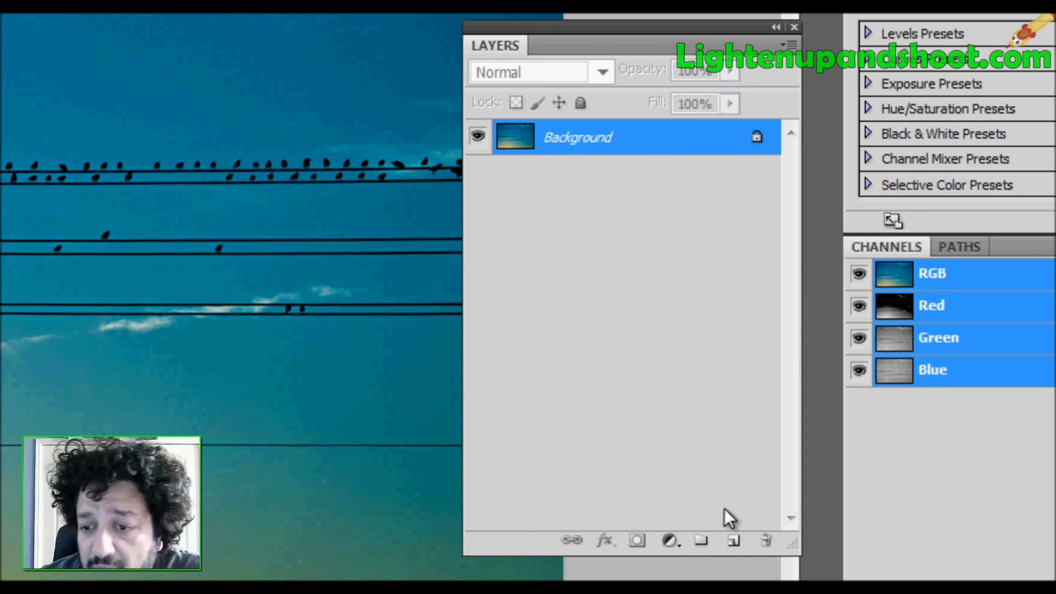
{"action": "left_click", "coordinate": [734, 542]}
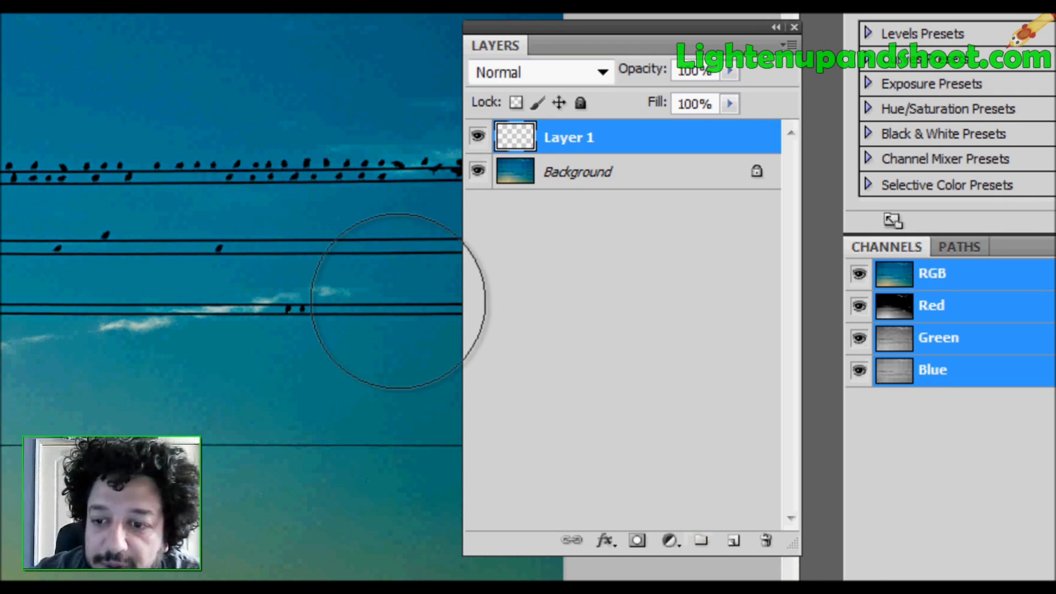
{"action": "left_click", "coordinate": [702, 543]}
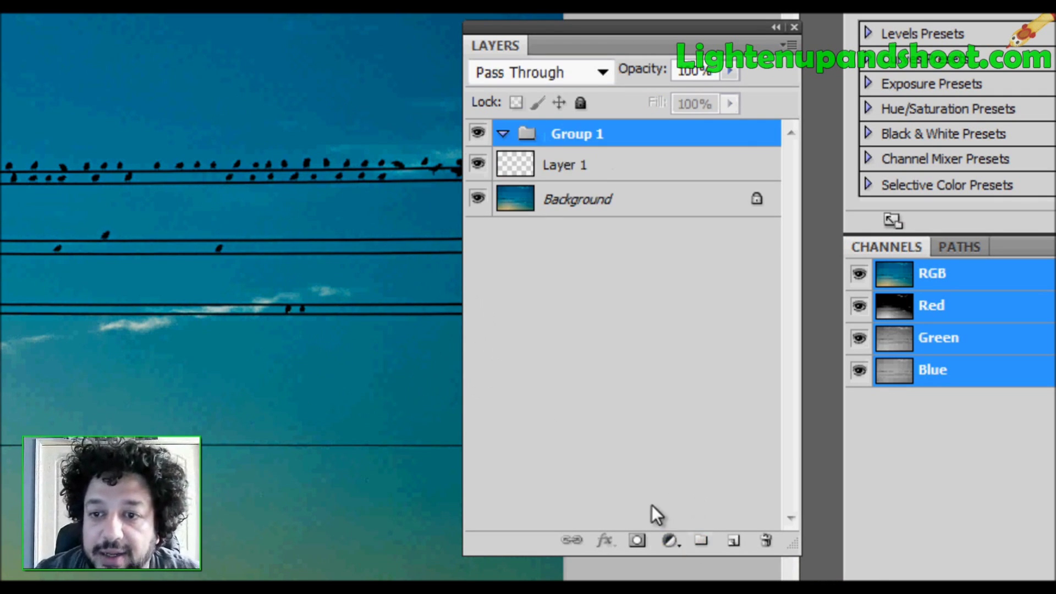
{"action": "left_click_drag", "start_coordinate": [586, 167], "coordinate": [588, 135]}
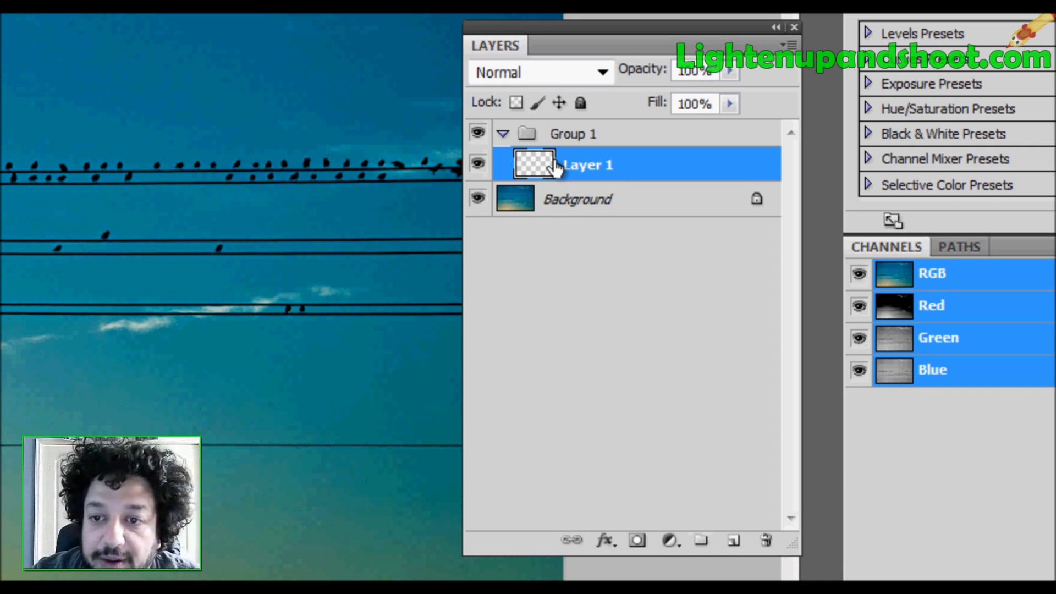
{"action": "left_click", "coordinate": [503, 134]}
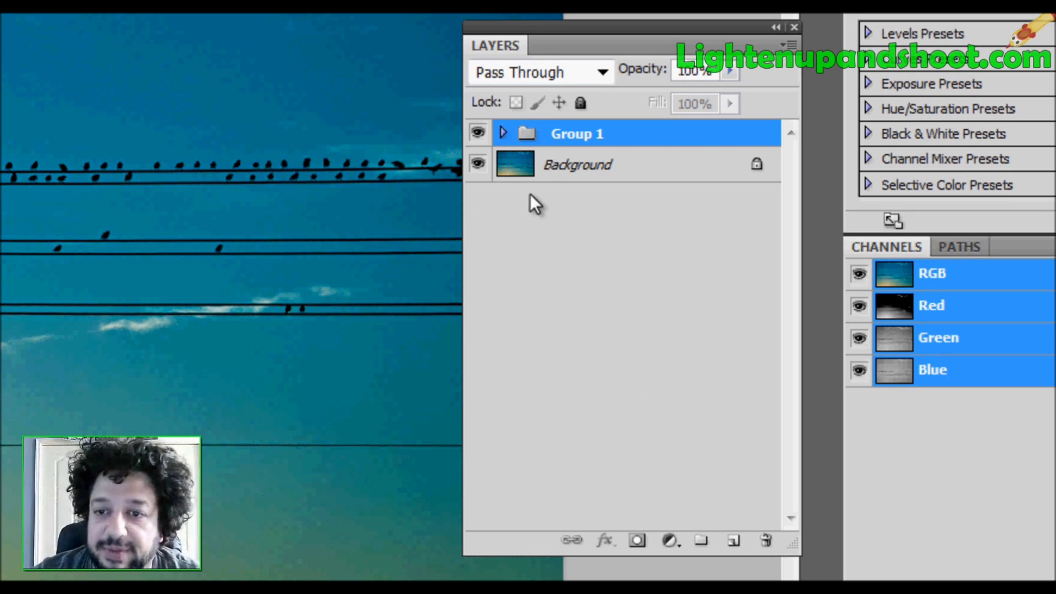
{"action": "left_click_drag", "start_coordinate": [642, 134], "coordinate": [766, 540]}
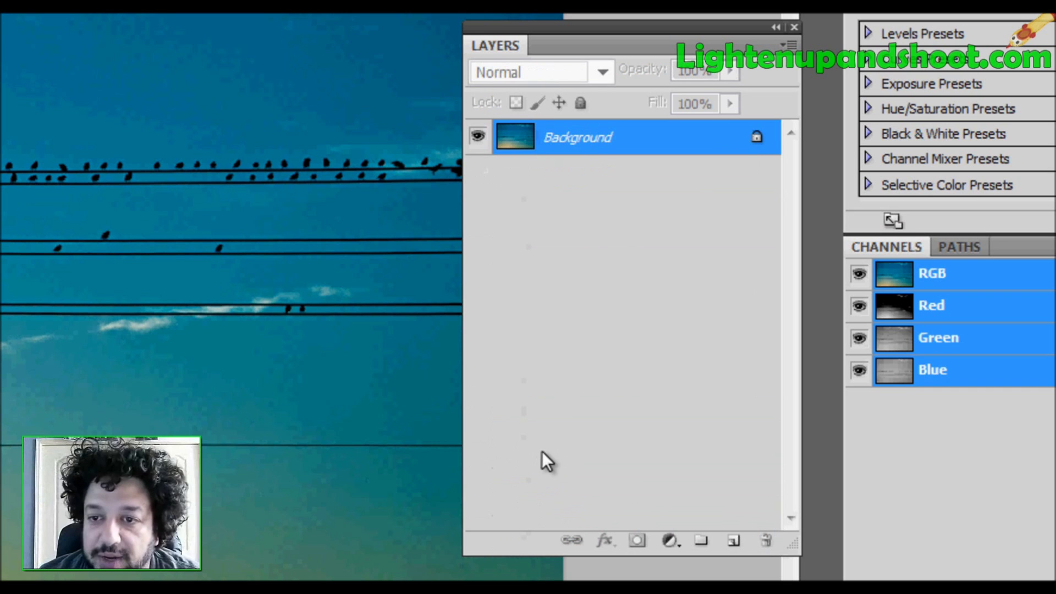
{"action": "left_click", "coordinate": [734, 541]}
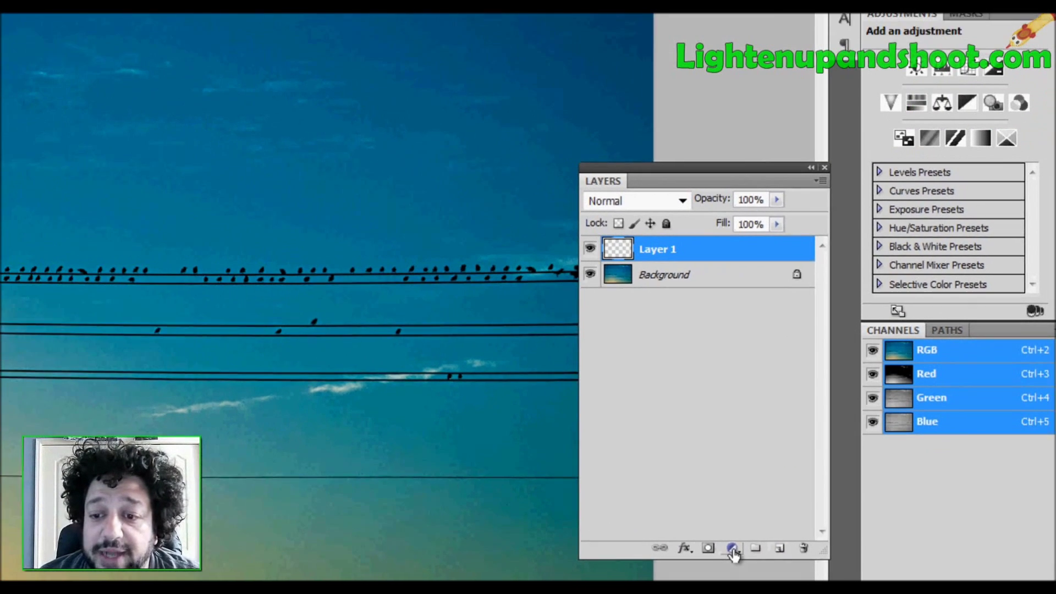
{"action": "left_click", "coordinate": [699, 545]}
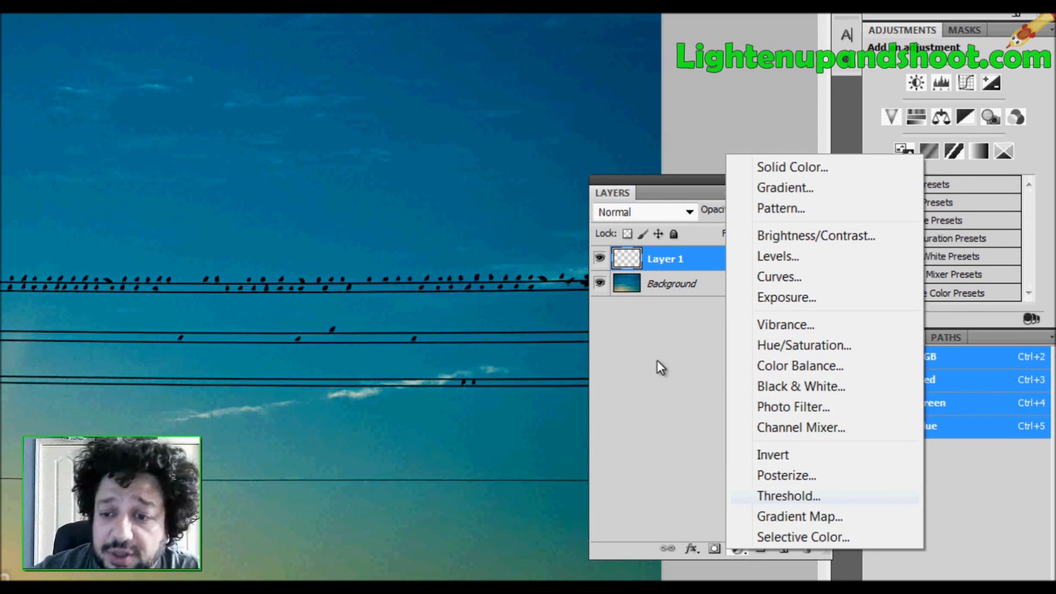
{"action": "left_click", "coordinate": [738, 549]}
{"action": "left_click", "coordinate": [738, 552]}
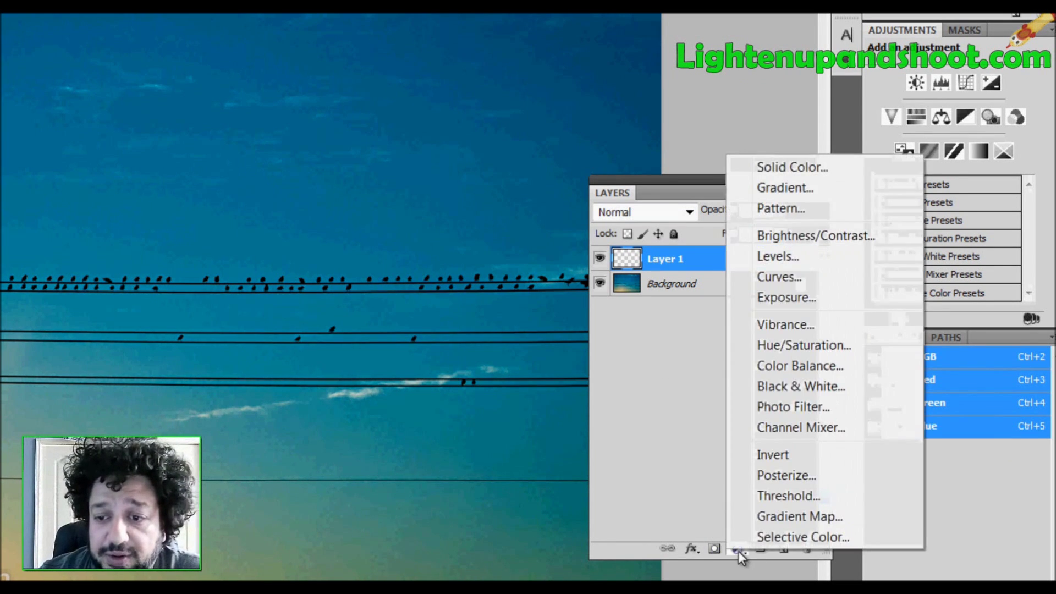
{"action": "left_click", "coordinate": [738, 549]}
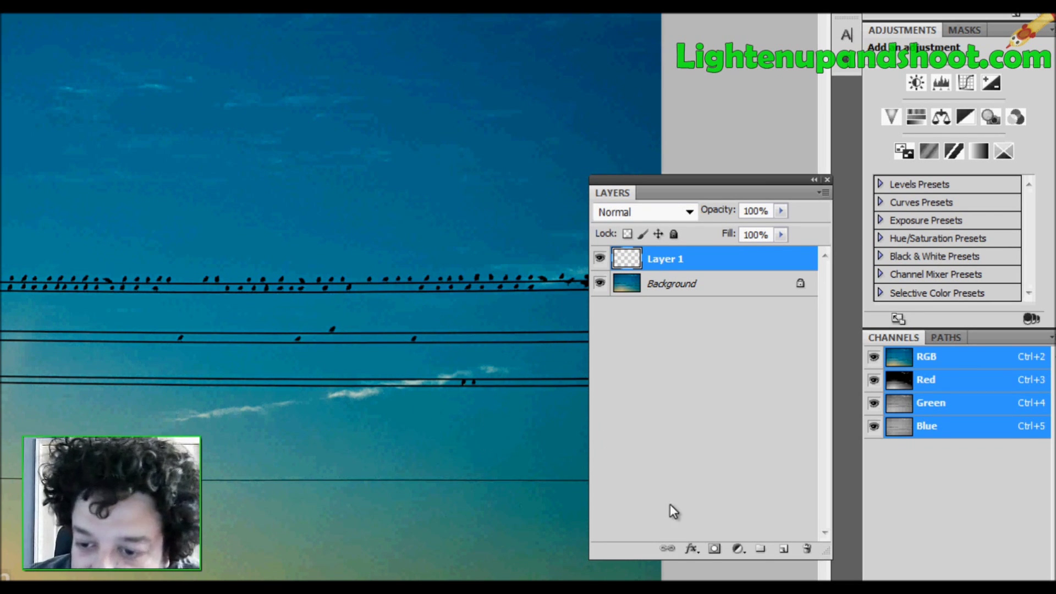
{"action": "left_click", "coordinate": [691, 550]}
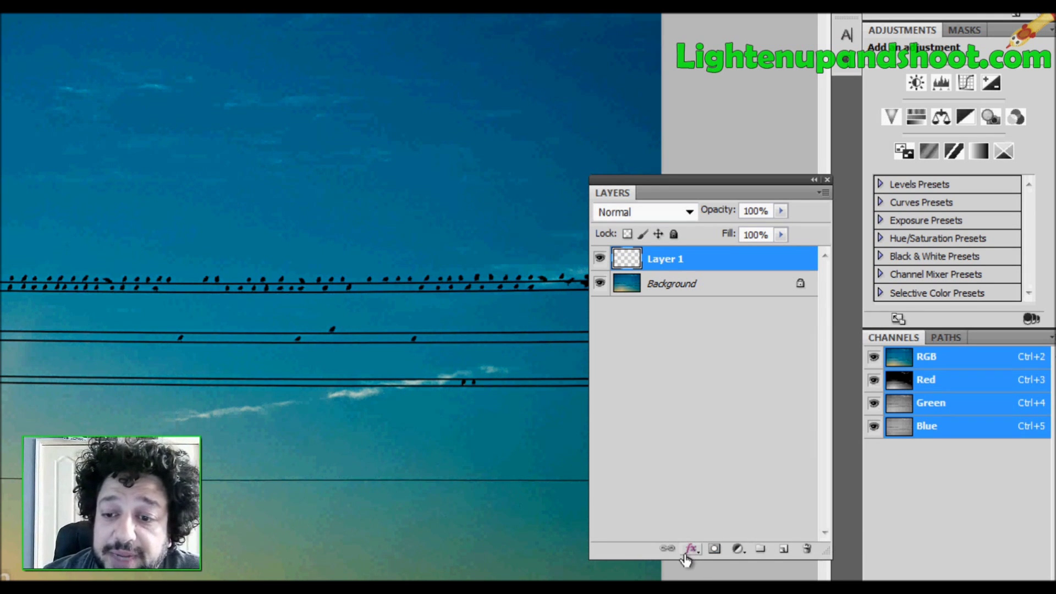
{"action": "left_click", "coordinate": [691, 551]}
{"action": "left_click", "coordinate": [691, 550]}
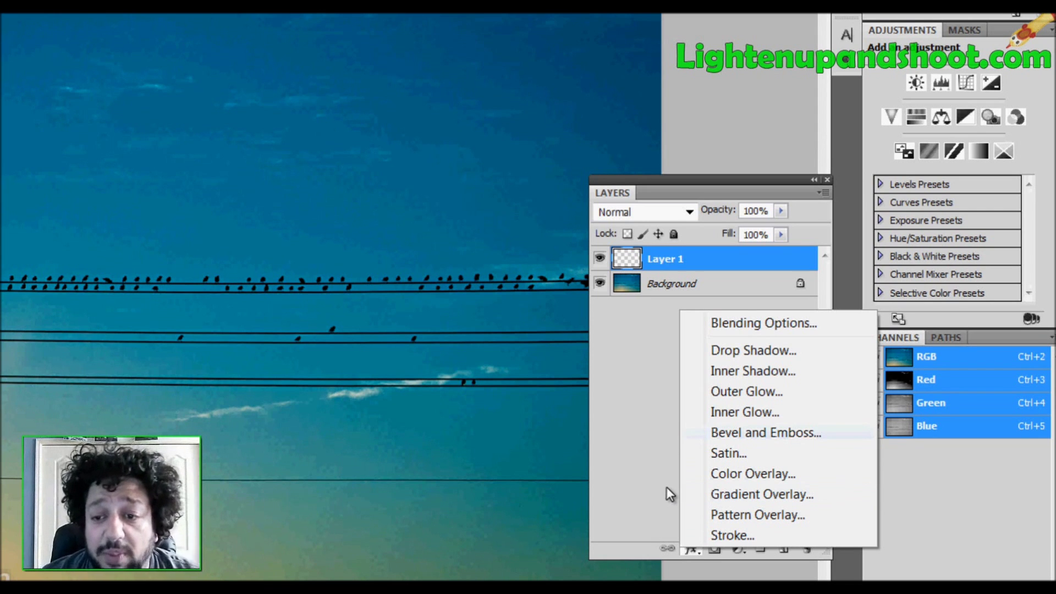
{"action": "left_click", "coordinate": [692, 550]}
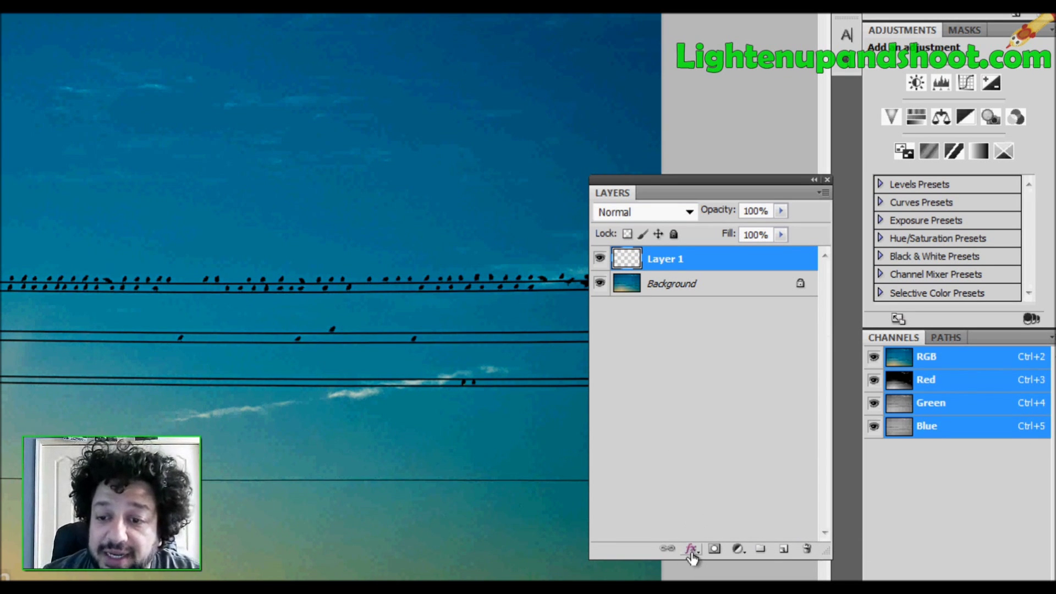
Add an empty Layer 2 above Layer 1, closing the layer style list unused.
{"action": "left_click", "coordinate": [784, 549]}
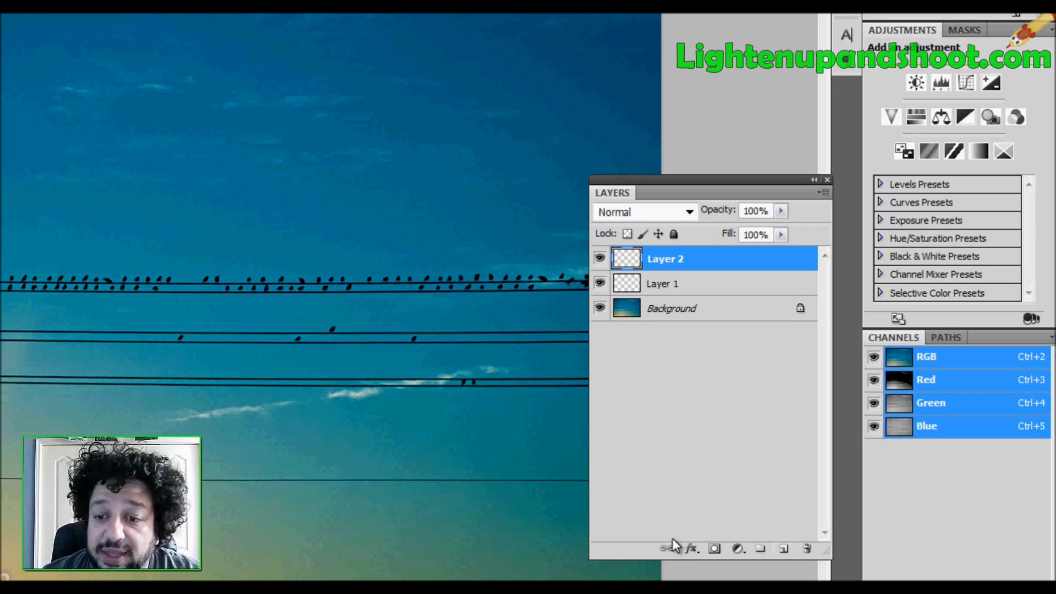
{"action": "left_click", "coordinate": [691, 549]}
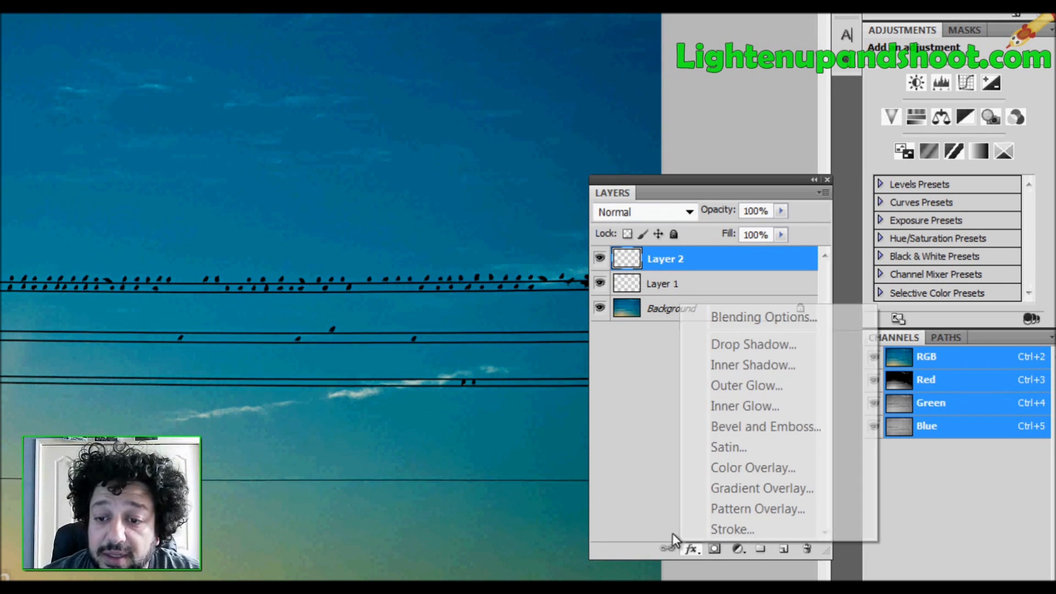
{"action": "left_click", "coordinate": [644, 469]}
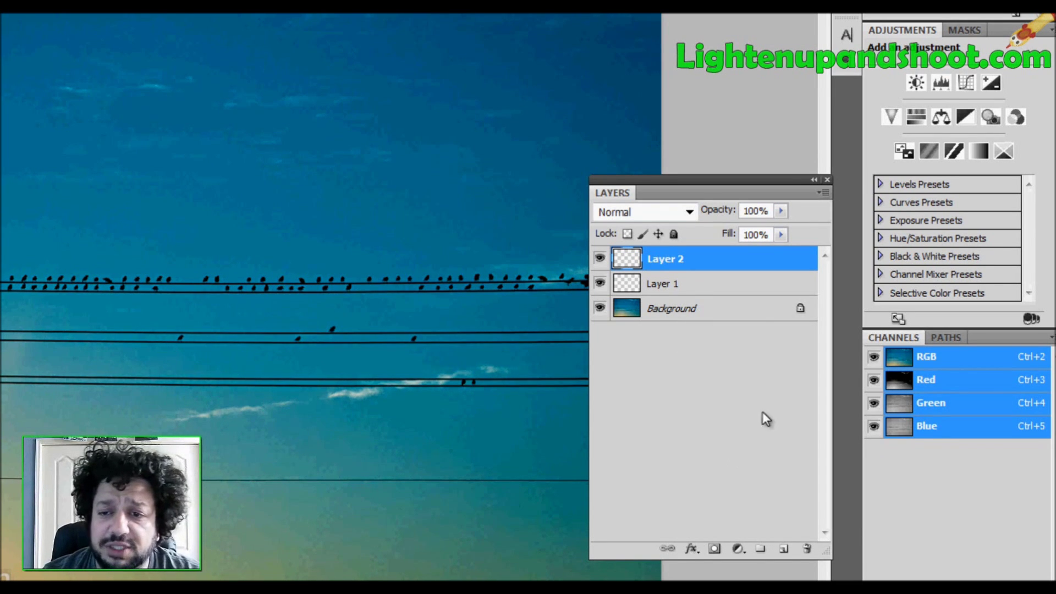
Select Layer 1, Background and Layer 2 one at a time in the Layers panel.
{"action": "left_click", "coordinate": [701, 282], "text": "shift"}
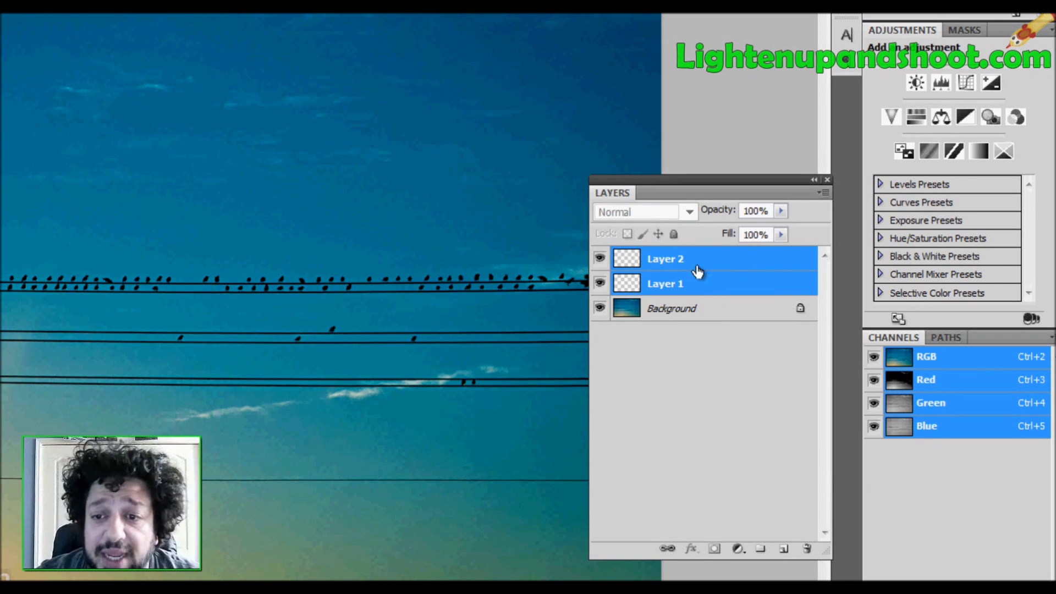
{"action": "left_click", "coordinate": [688, 309]}
{"action": "left_click", "coordinate": [691, 268]}
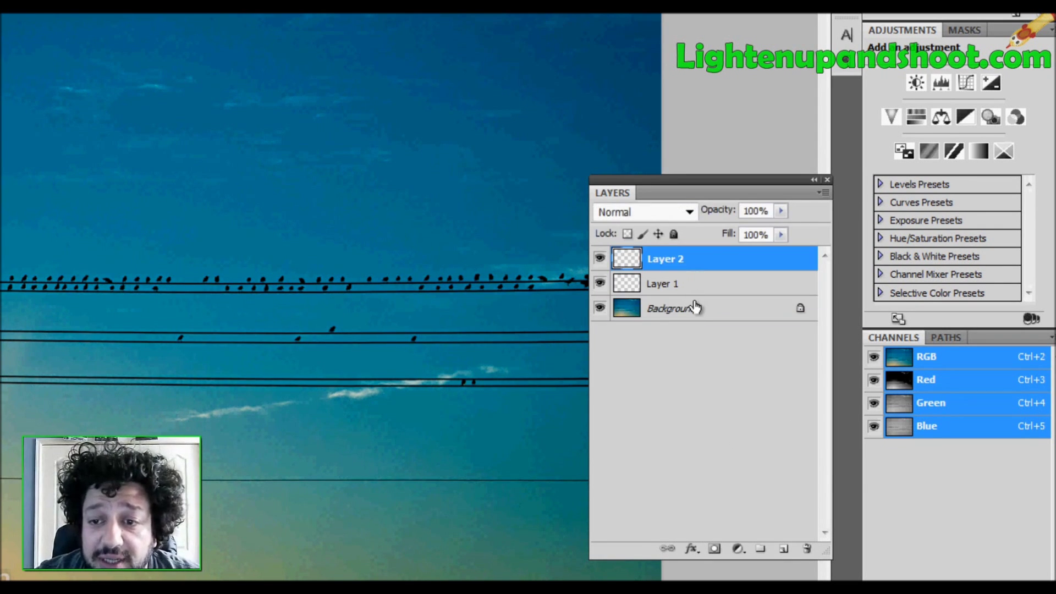
{"action": "left_click", "coordinate": [685, 275]}
{"action": "left_click", "coordinate": [688, 308]}
{"action": "left_click", "coordinate": [681, 269]}
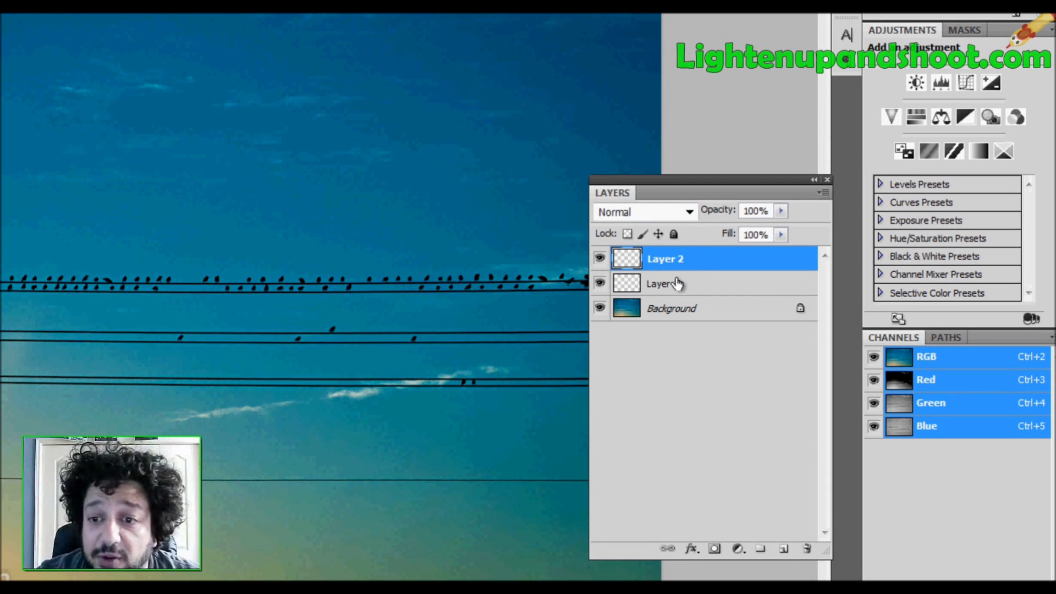
Add and remove layers from the multi-selection, ending with Layer 2, Layer 1 and Background all selected.
{"action": "left_click", "coordinate": [671, 290], "text": "shift"}
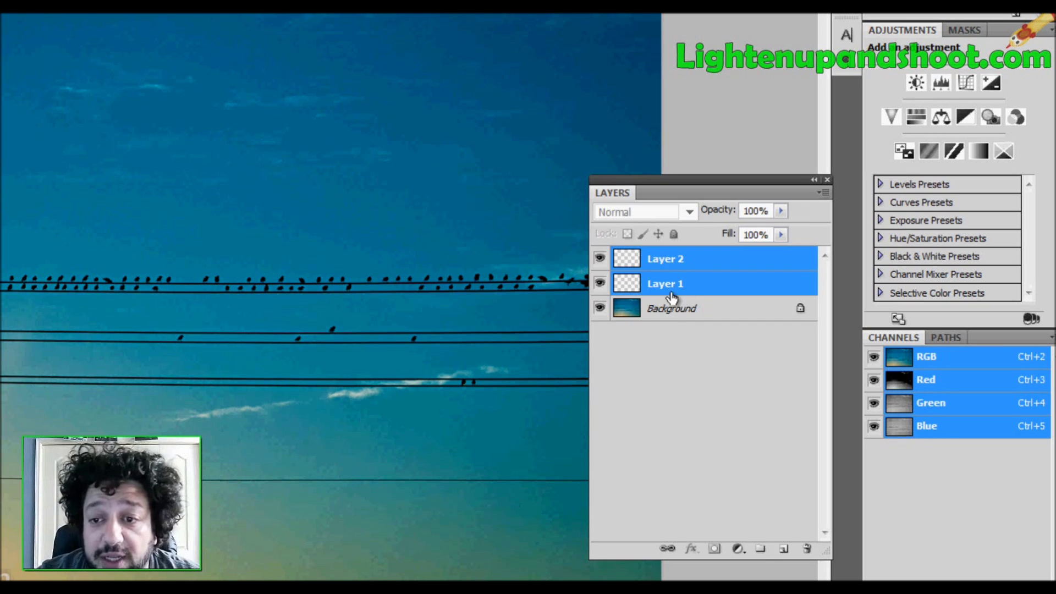
{"action": "left_click", "coordinate": [684, 310], "text": "shift"}
{"action": "left_click", "coordinate": [684, 288], "text": "ctrl"}
{"action": "left_click", "coordinate": [687, 265], "text": "ctrl"}
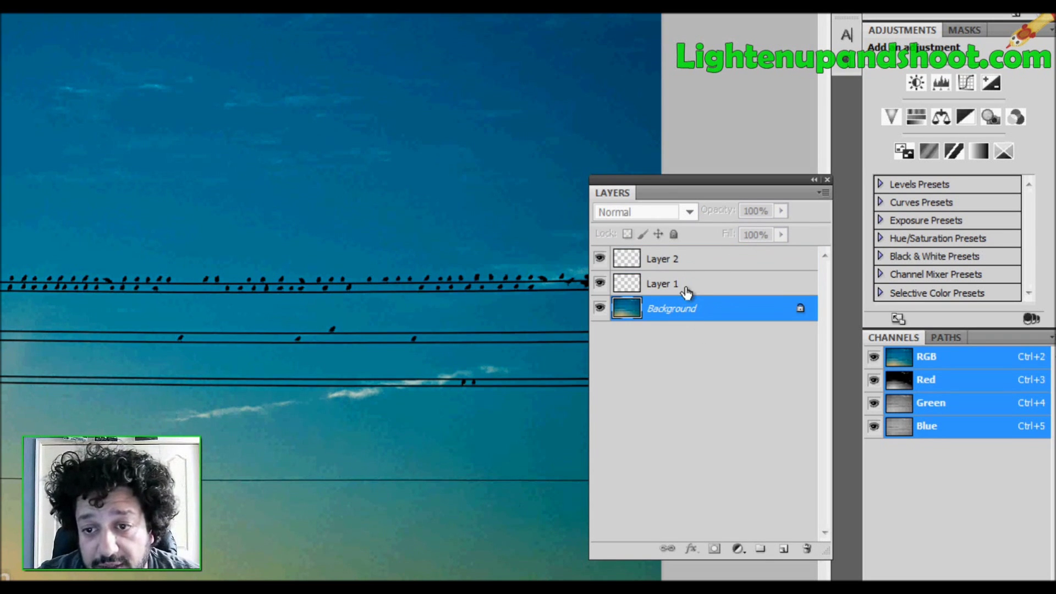
{"action": "left_click", "coordinate": [688, 285], "text": "ctrl"}
{"action": "left_click", "coordinate": [689, 265]}
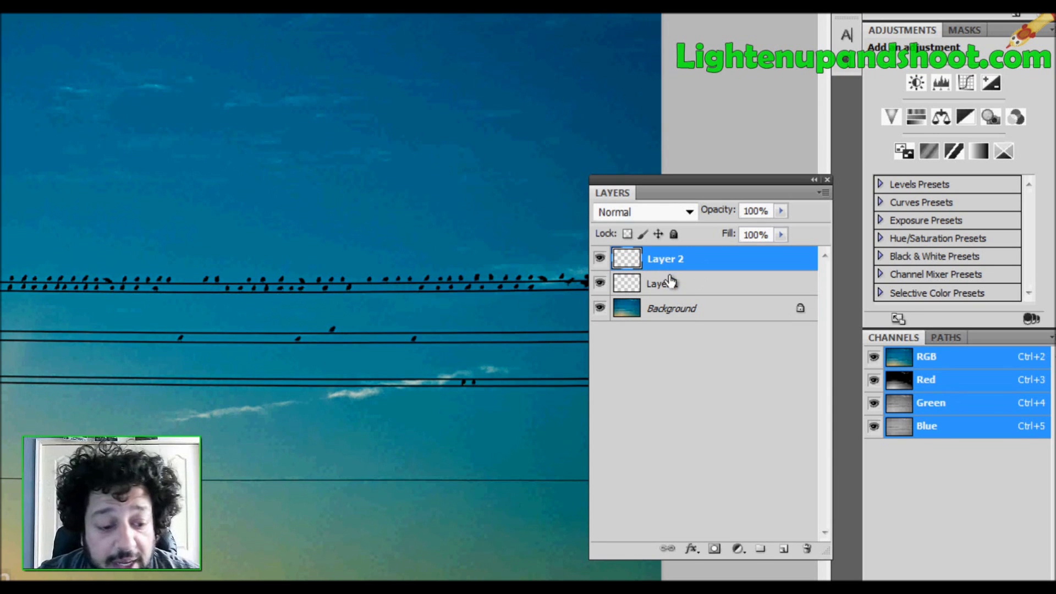
{"action": "left_click", "coordinate": [681, 311], "text": "shift"}
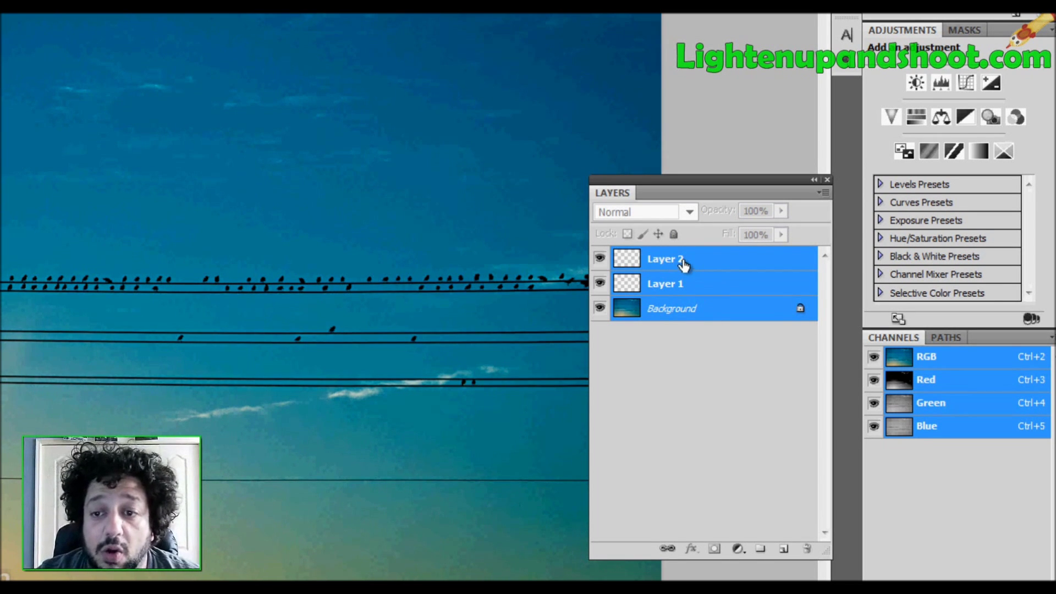
{"action": "left_click", "coordinate": [682, 261]}
{"action": "left_click", "coordinate": [679, 308], "text": "shift"}
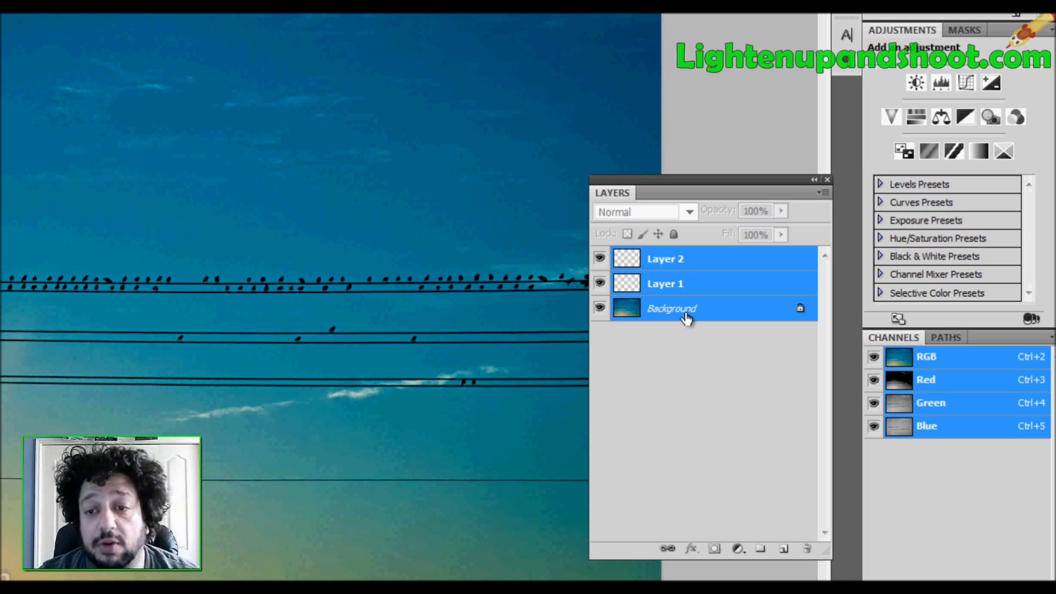